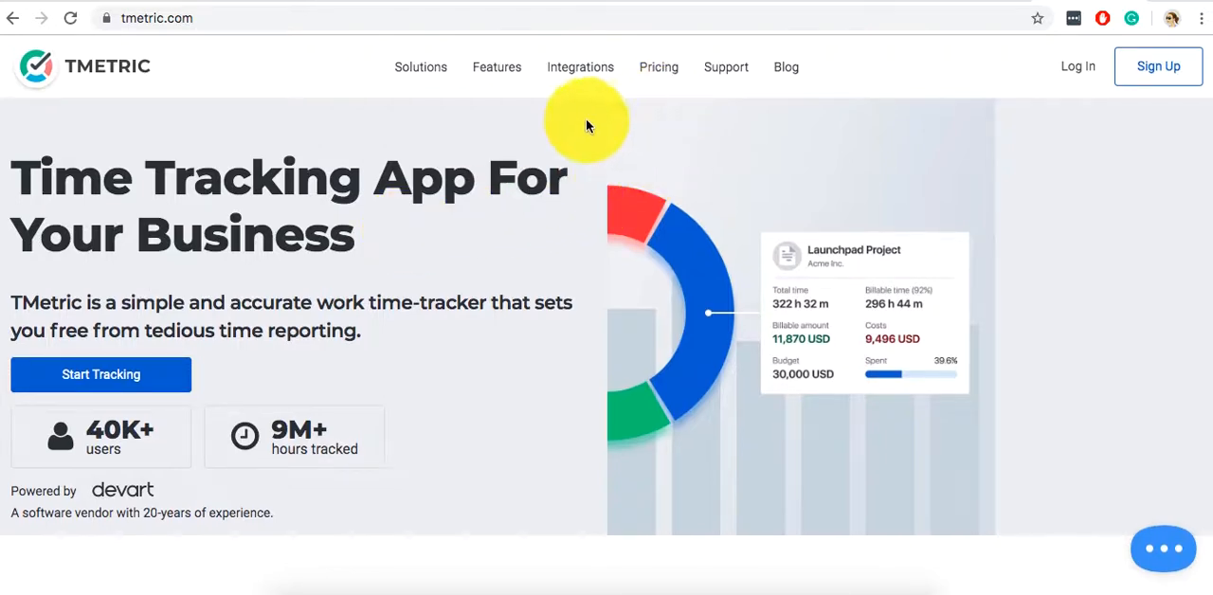
double_click(445, 174)
right_click(446, 175)
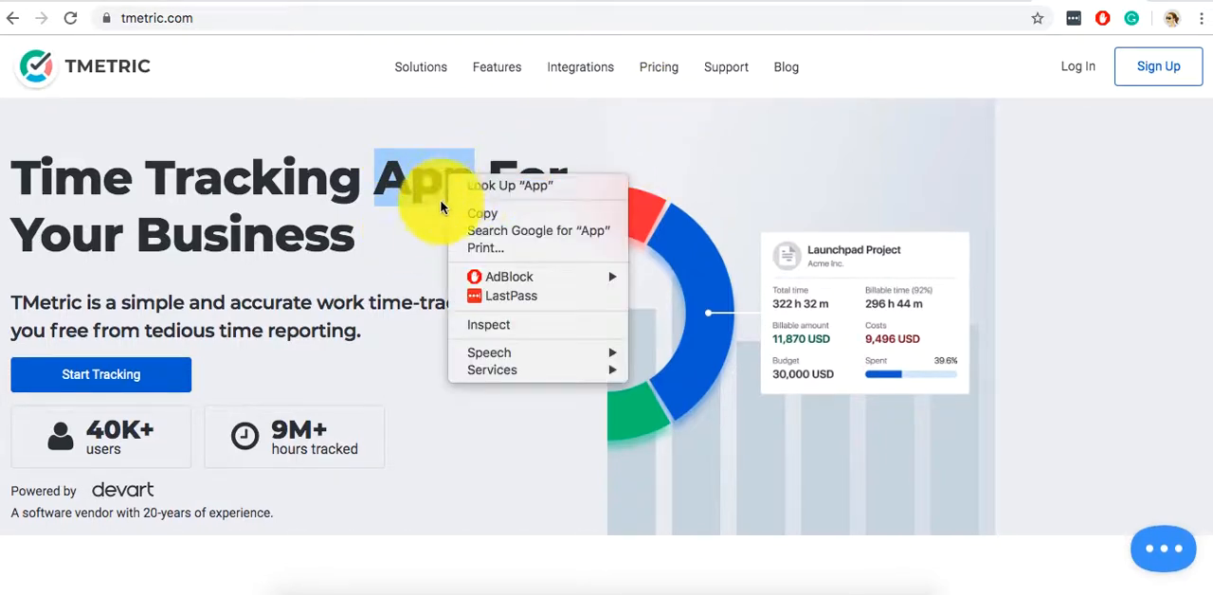
left_click(426, 243)
left_click(403, 249)
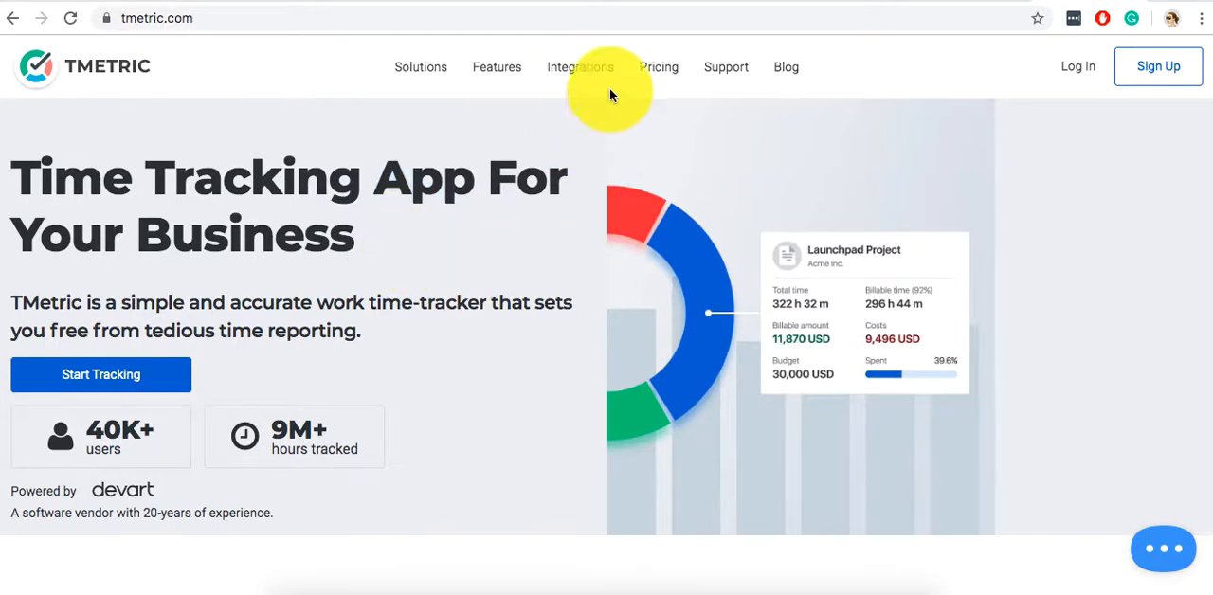
Open TMetric's pricing page and compare the features and prices of the Business, Professional and Free plans.
left_click(665, 80)
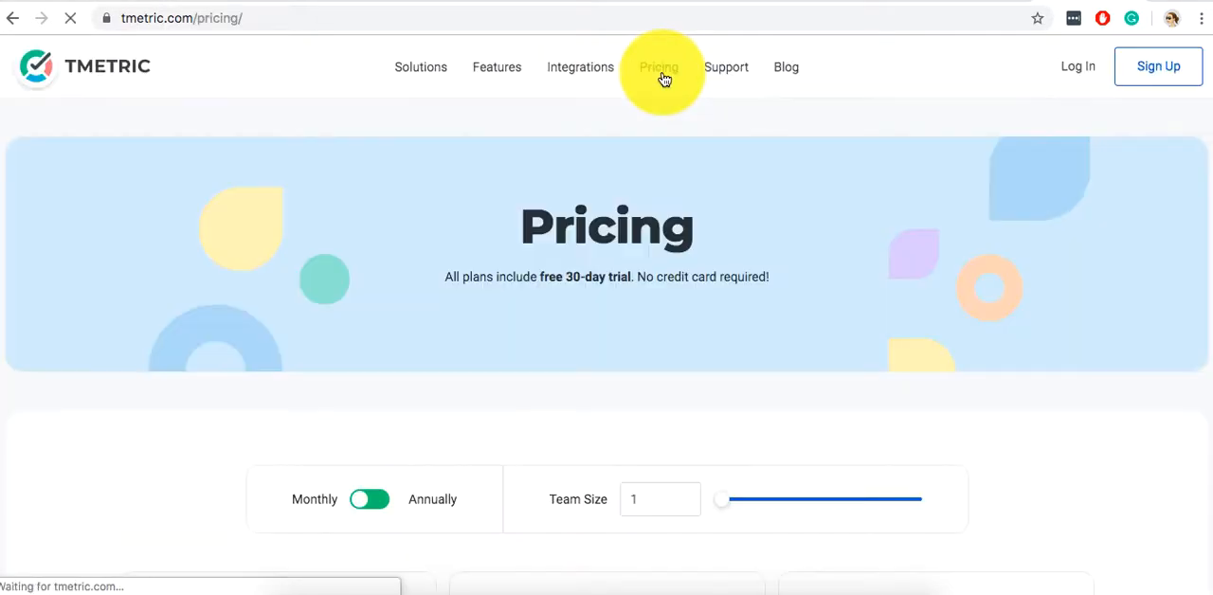
scroll(648, 208, "down", 2)
scroll(648, 217, "down", 2)
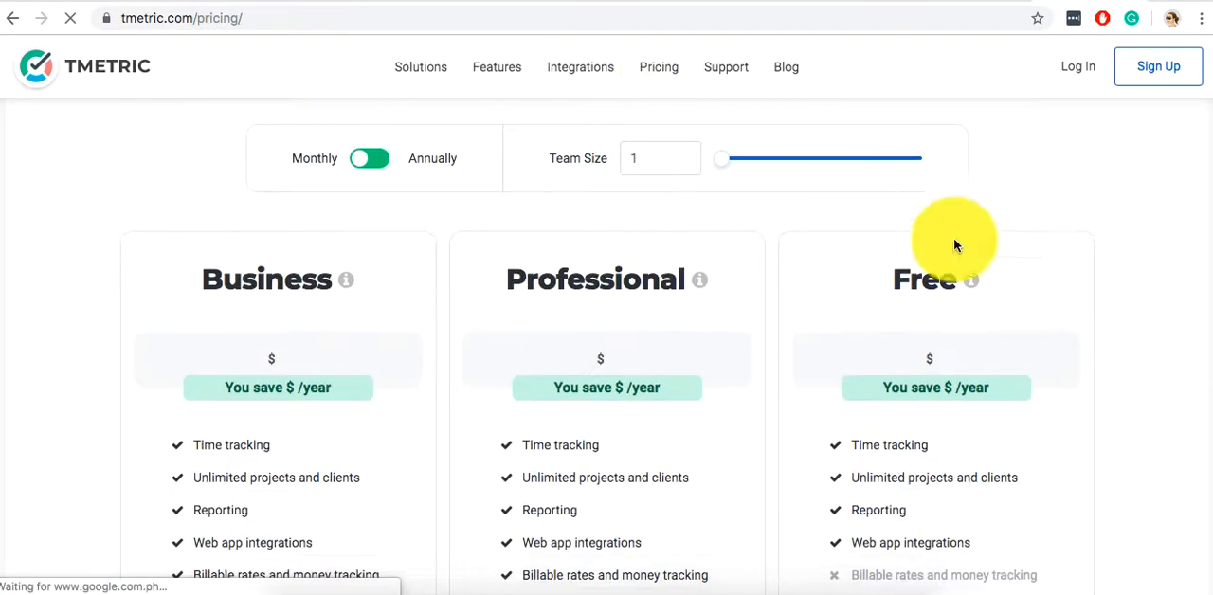
scroll(959, 436, "down", 1)
scroll(959, 436, "down", 1)
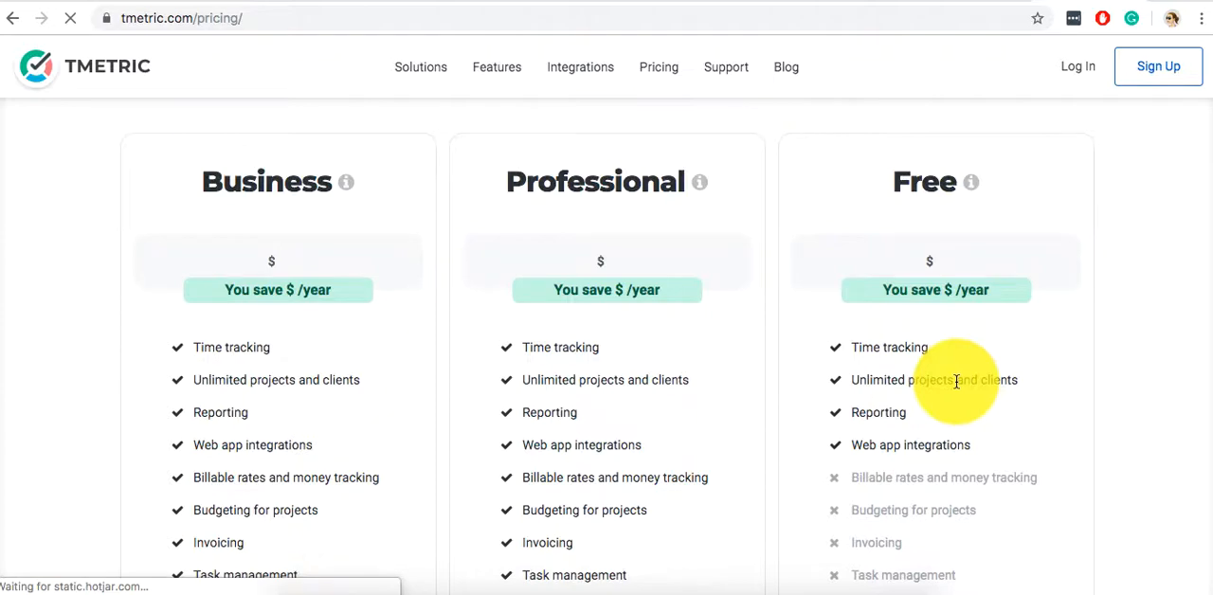
scroll(919, 345, "down", 1)
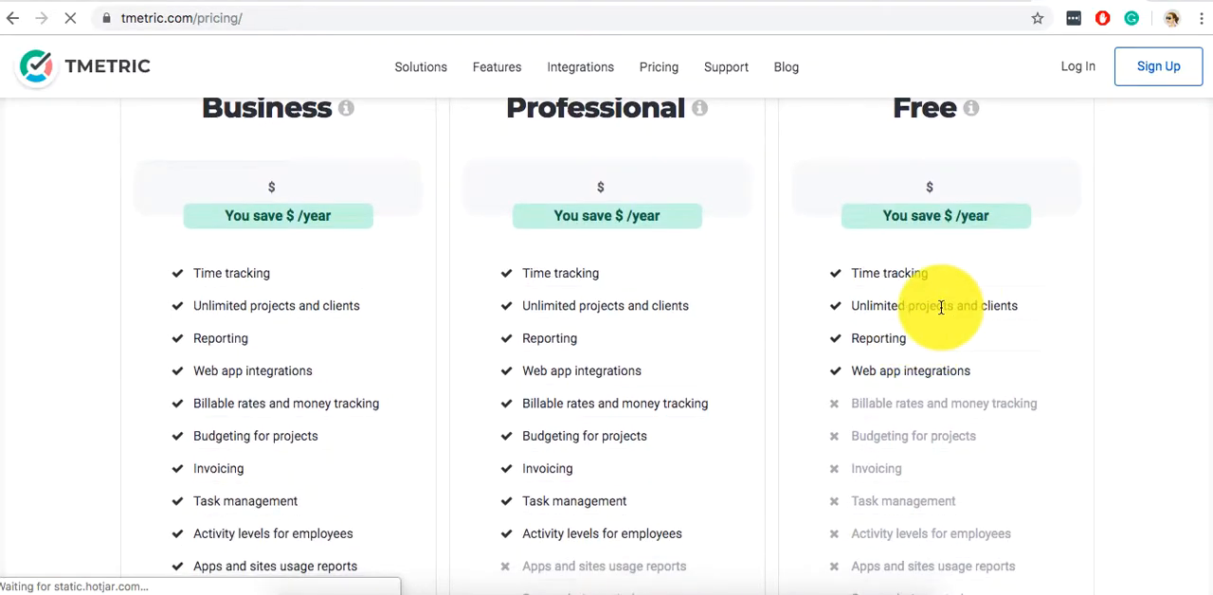
scroll(940, 308, "down", 1)
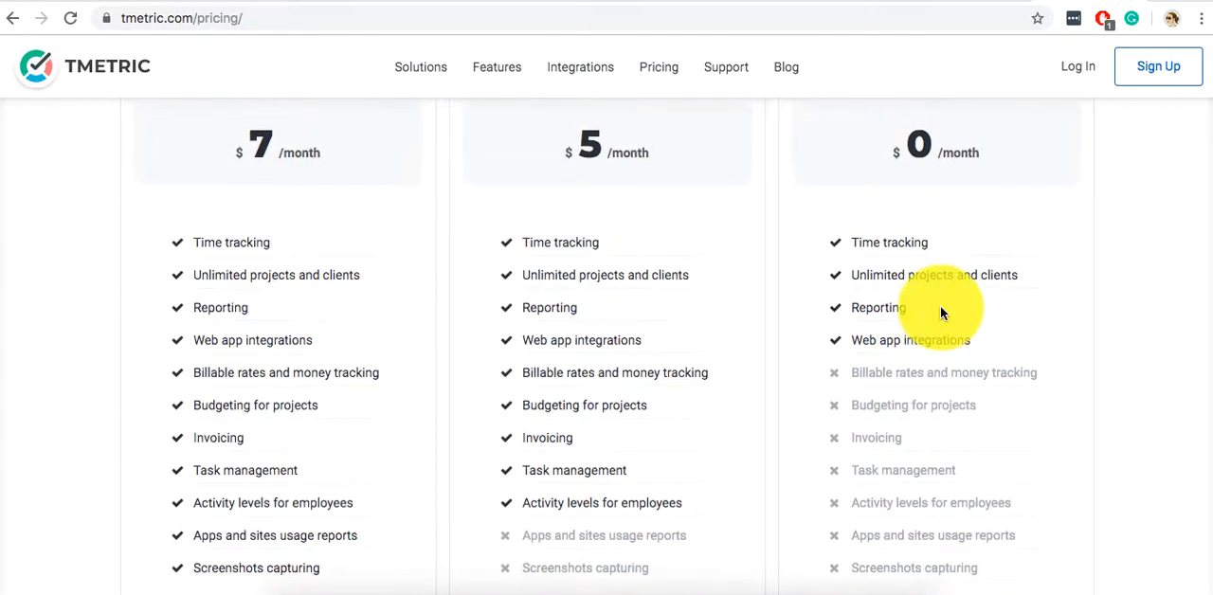
scroll(941, 312, "down", 1)
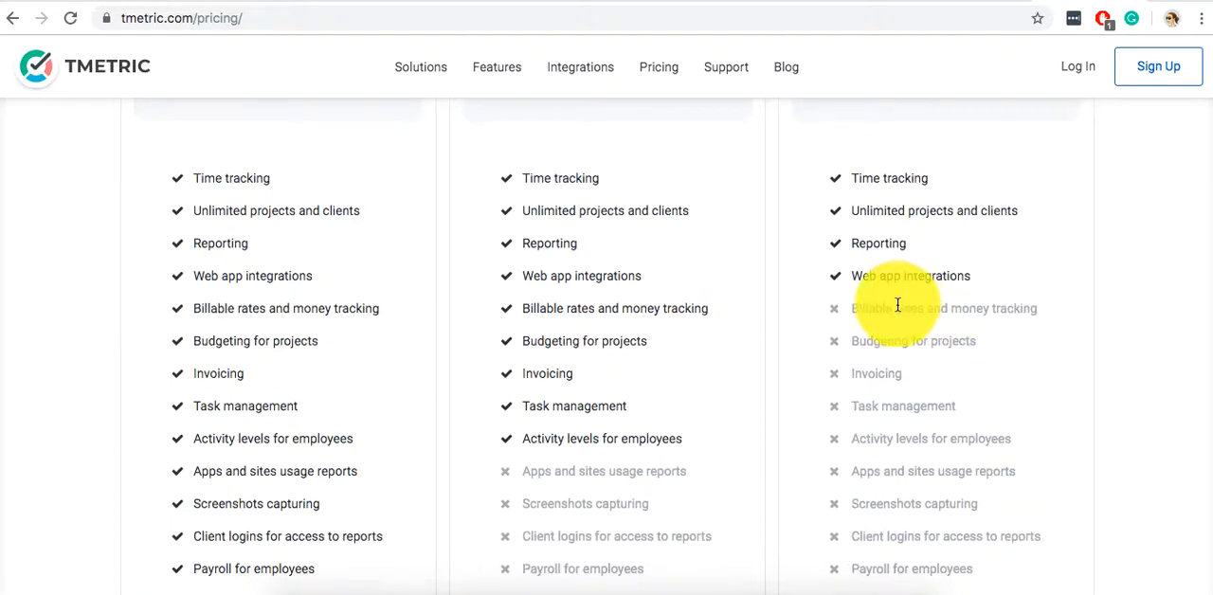
scroll(897, 305, "down", 1)
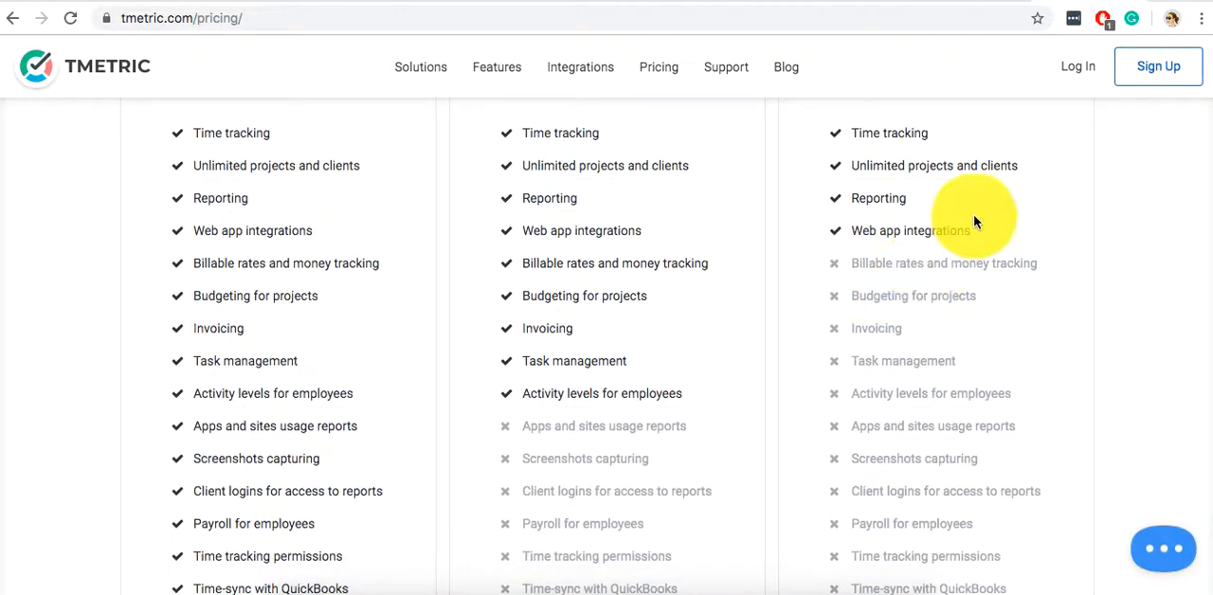
scroll(973, 222, "down", 1)
scroll(952, 505, "down", 2)
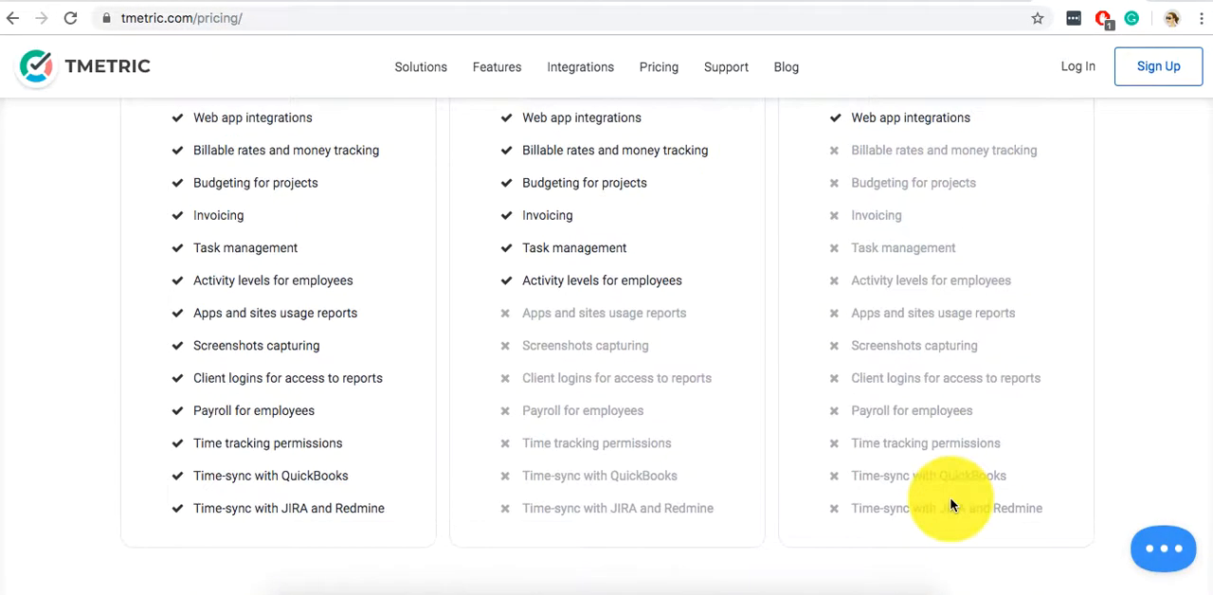
scroll(952, 505, "down", 3)
scroll(947, 497, "up", 8)
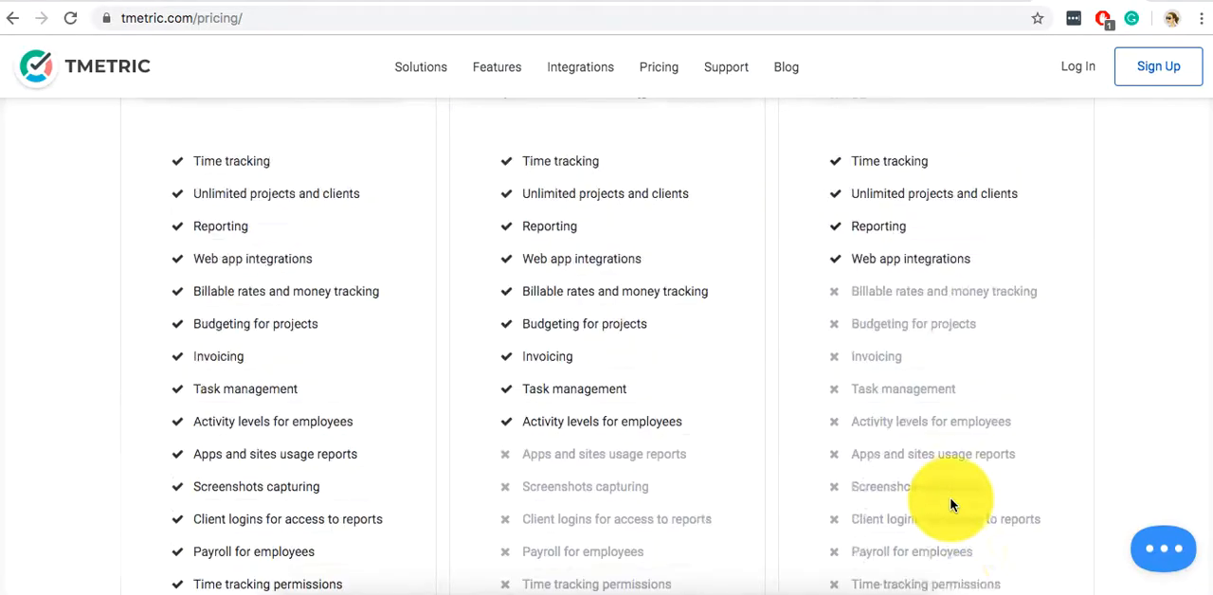
scroll(891, 485, "down", 1)
scroll(891, 485, "down", 3)
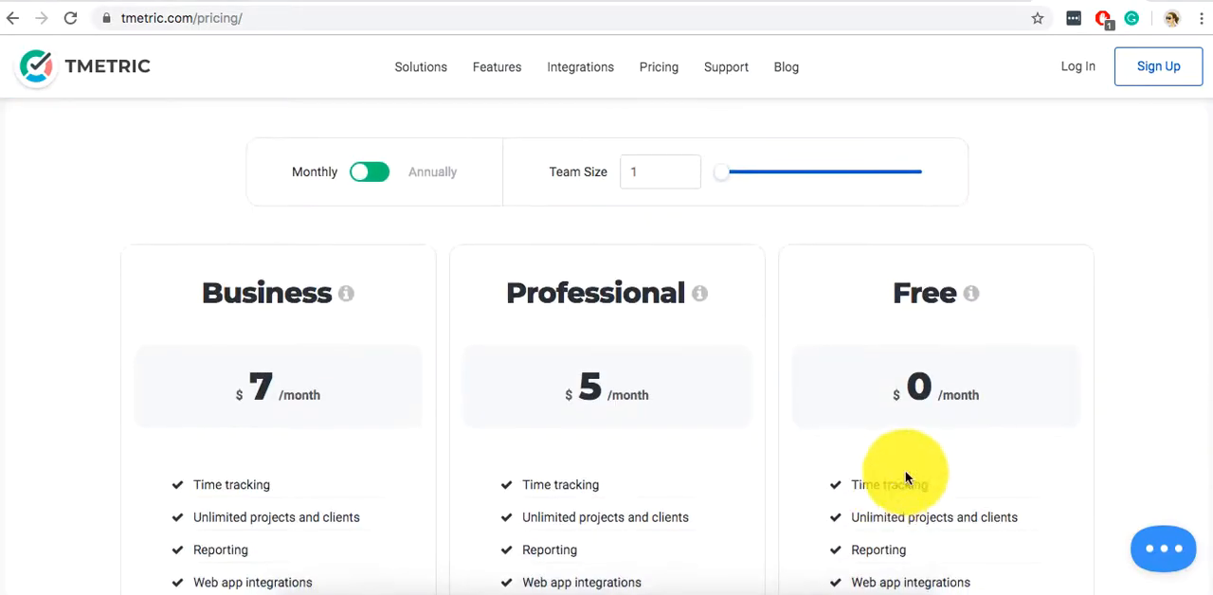
Read the Free plan's description and look through the rest of the pricing page, including the How to Buy section.
mouse_move(973, 297)
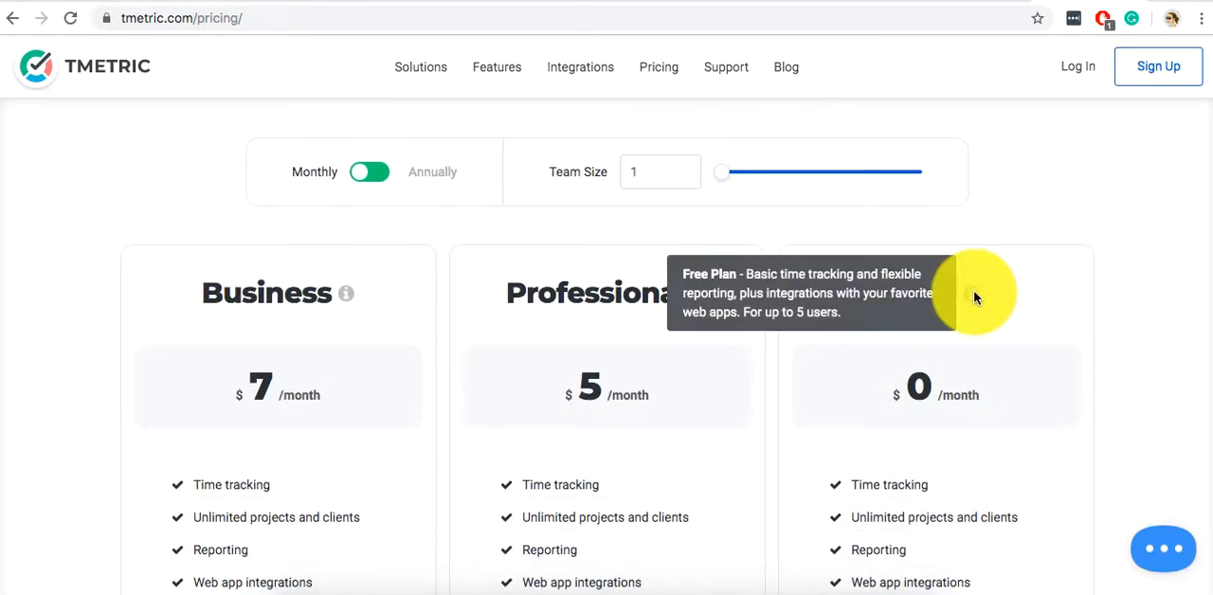
scroll(972, 289, "down", 5)
scroll(971, 293, "down", 3)
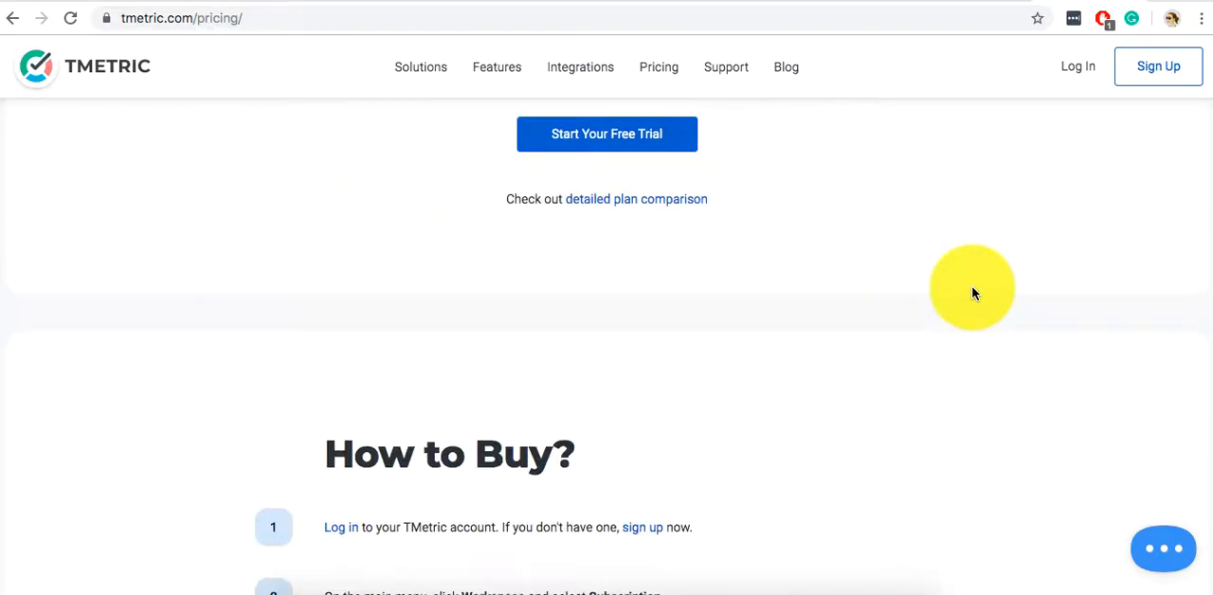
scroll(971, 294, "up", 3)
scroll(971, 294, "down", 4)
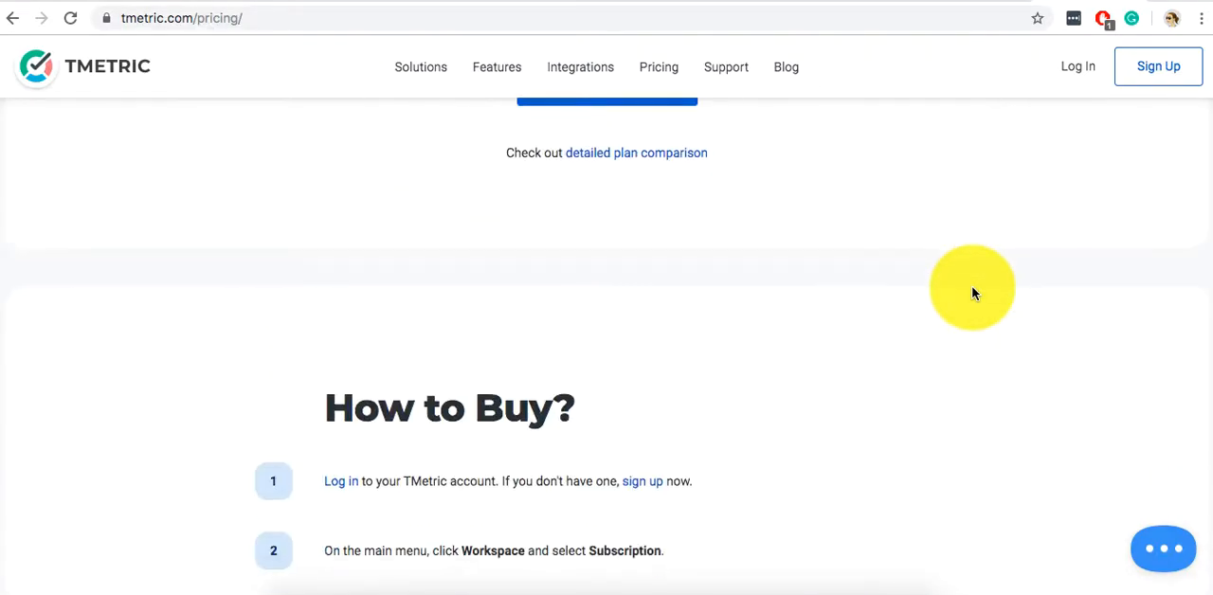
scroll(971, 293, "up", 15)
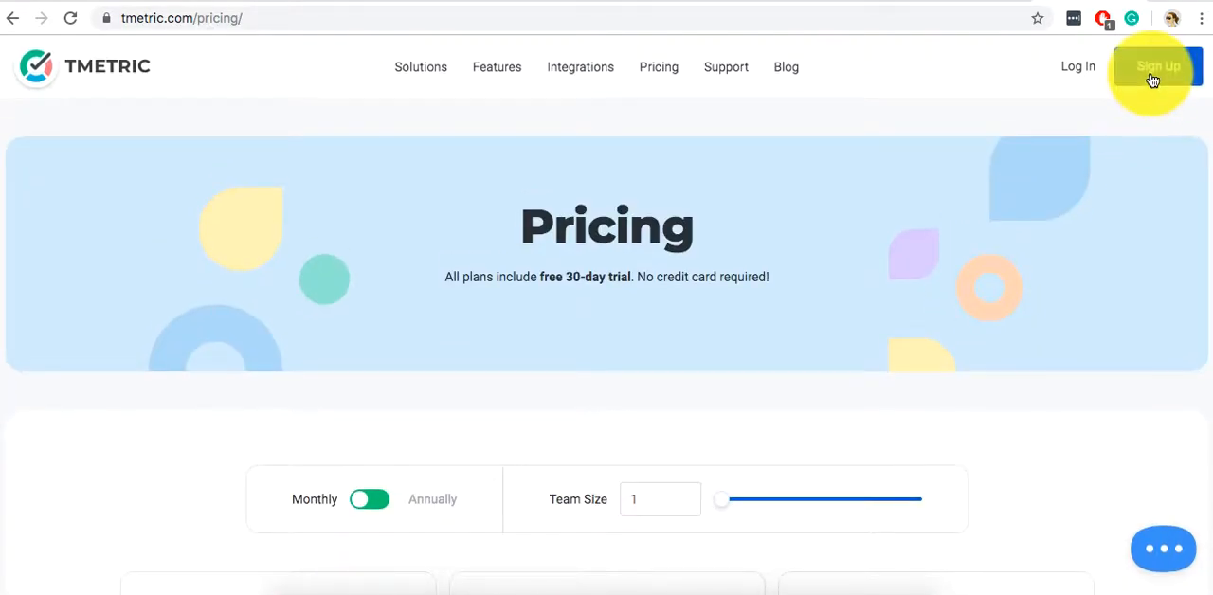
Open the sign-up form, fill in the full name and email, accept the Terms of Service and submit the registration.
left_click(1152, 80)
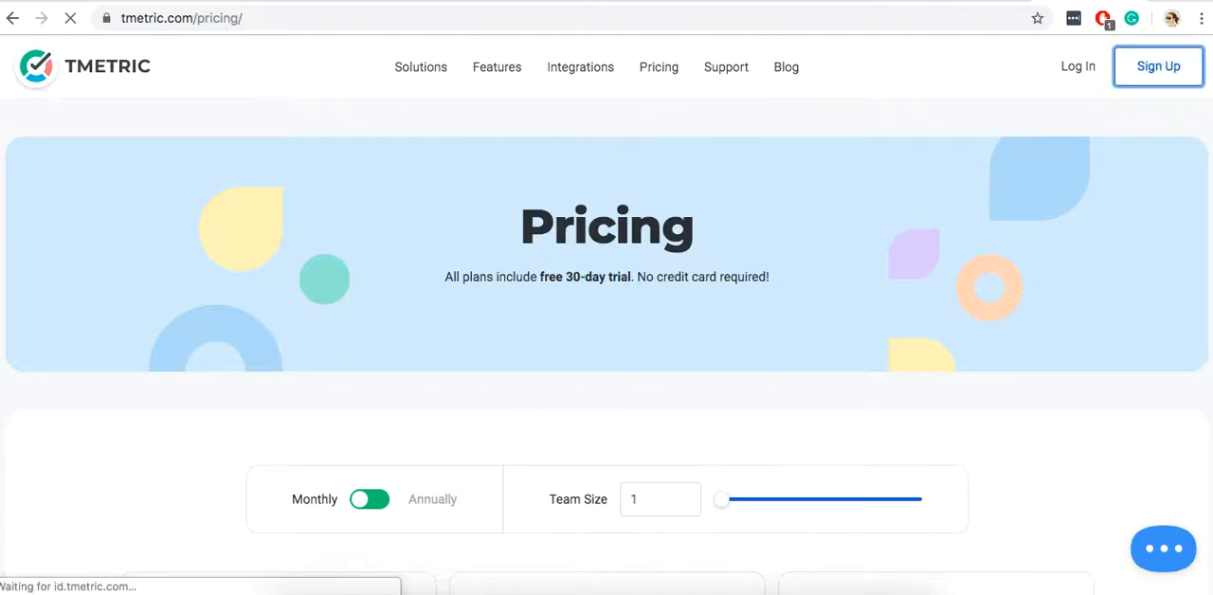
left_click(614, 0)
left_click(638, 0)
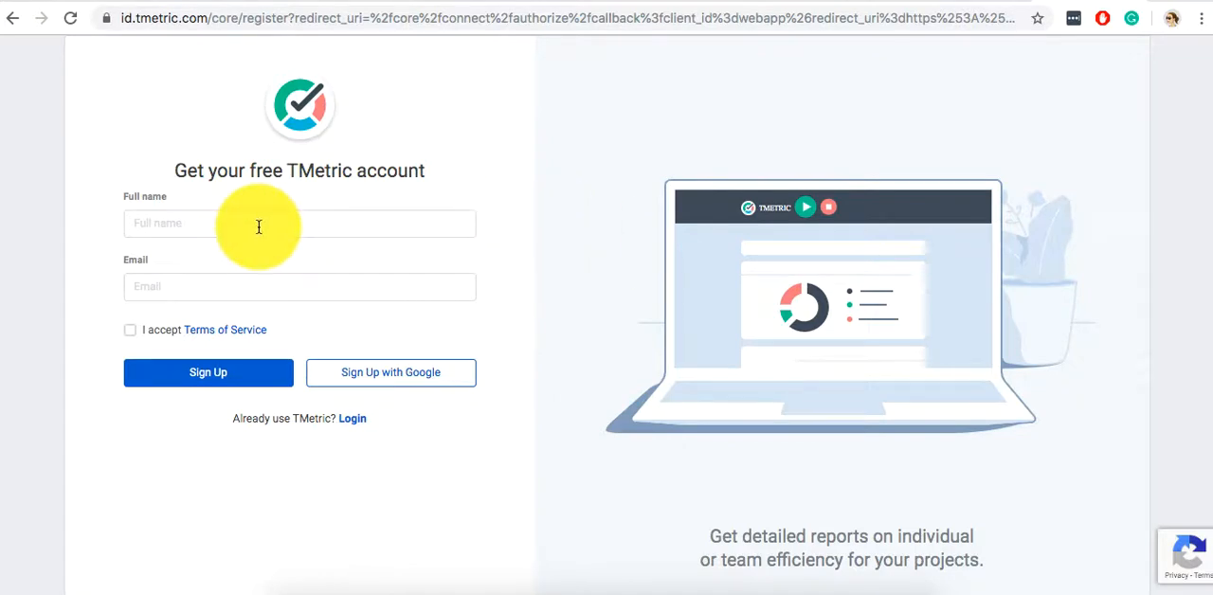
left_click(258, 227)
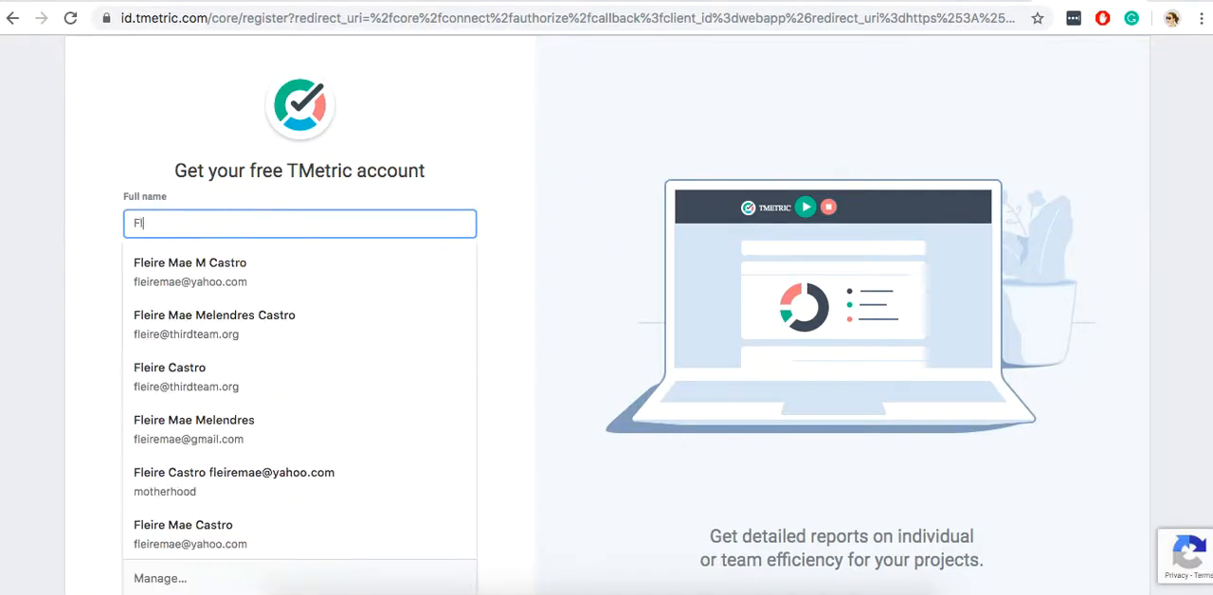
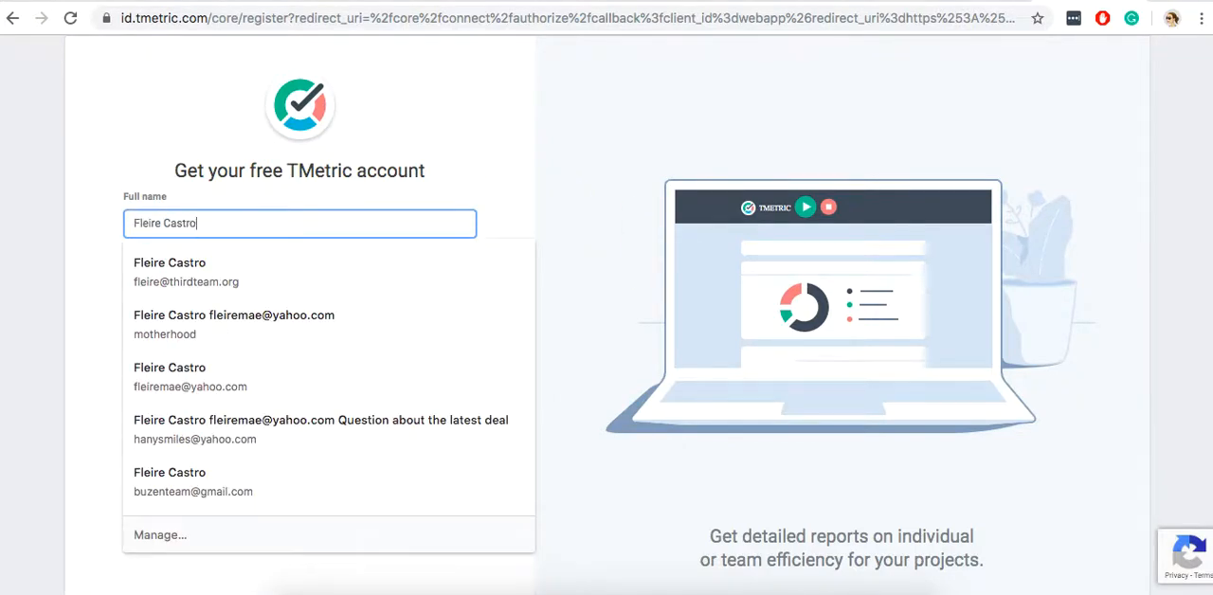
key("Tab")
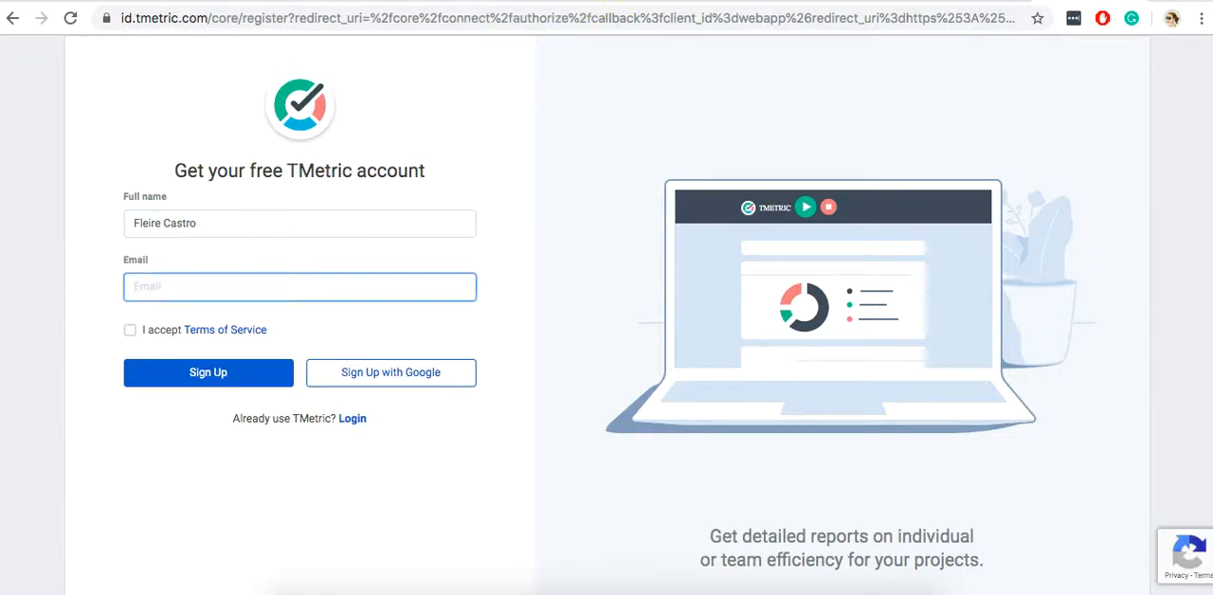
left_click(616, 2)
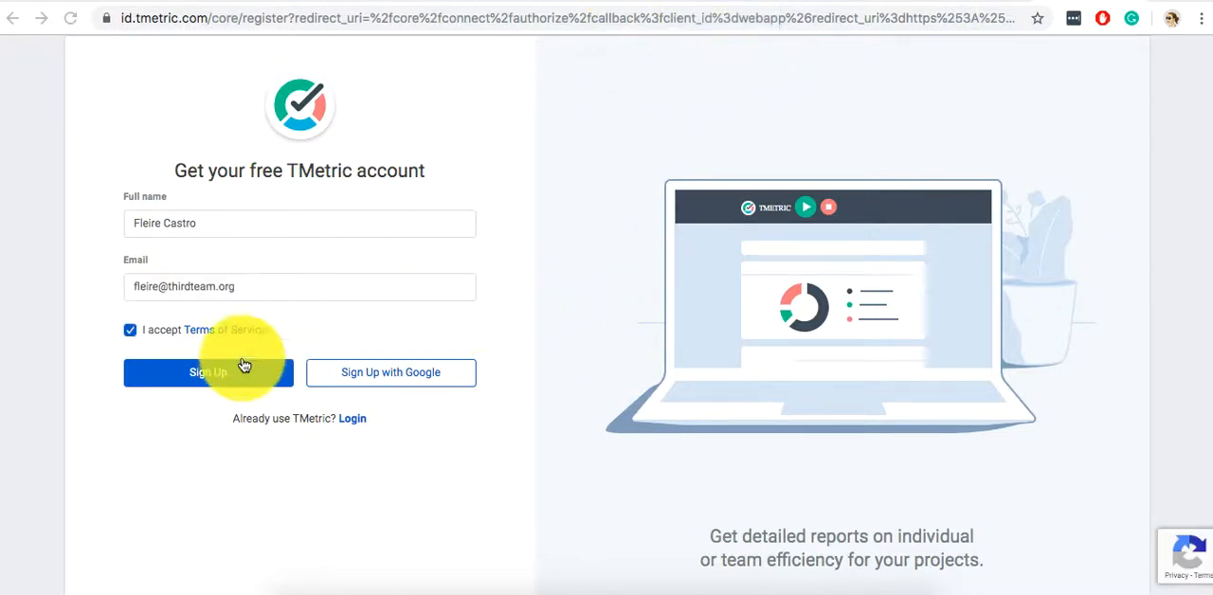
left_click(218, 379)
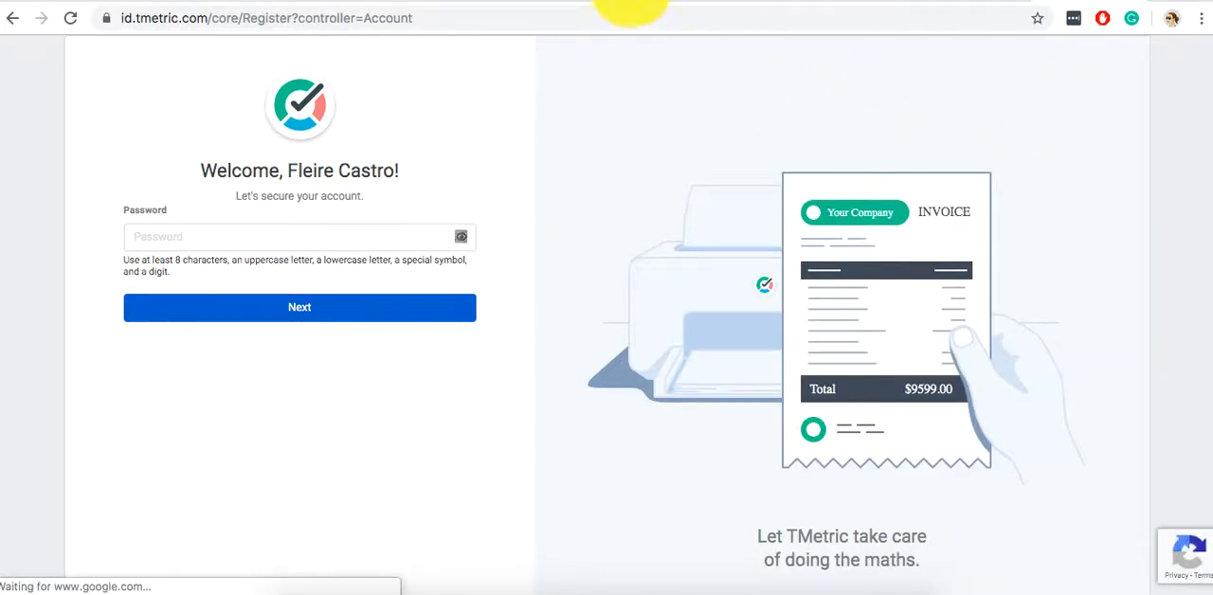
Enter and submit the account password for the new TMetric account, and decline saving it in the browser.
left_click(608, 1)
left_click(629, 2)
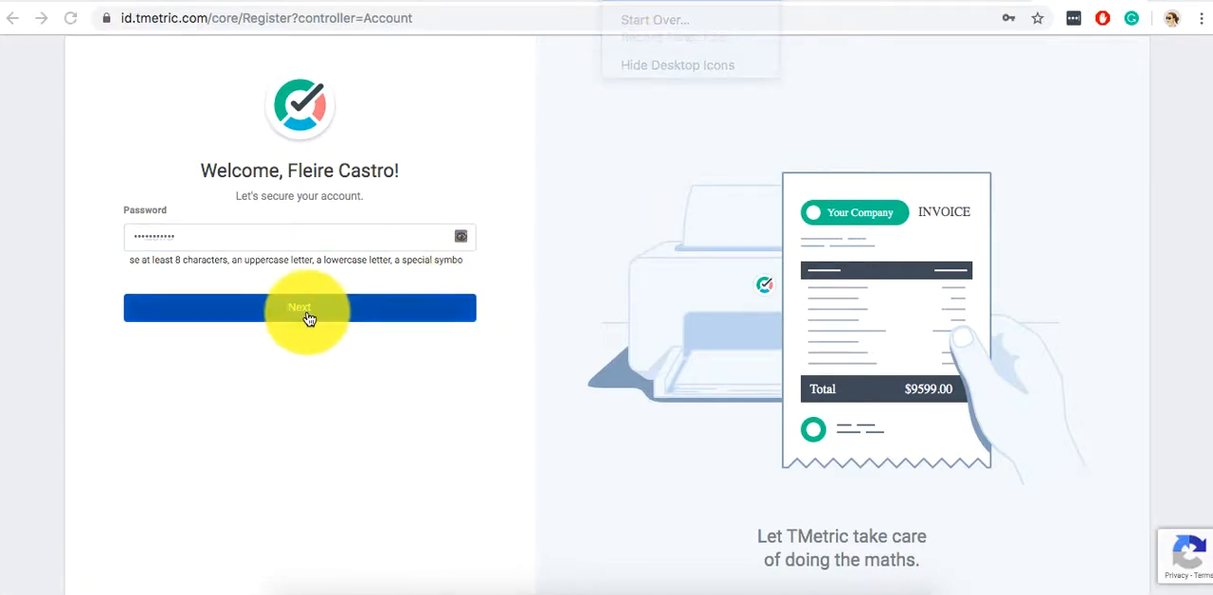
left_click(302, 311)
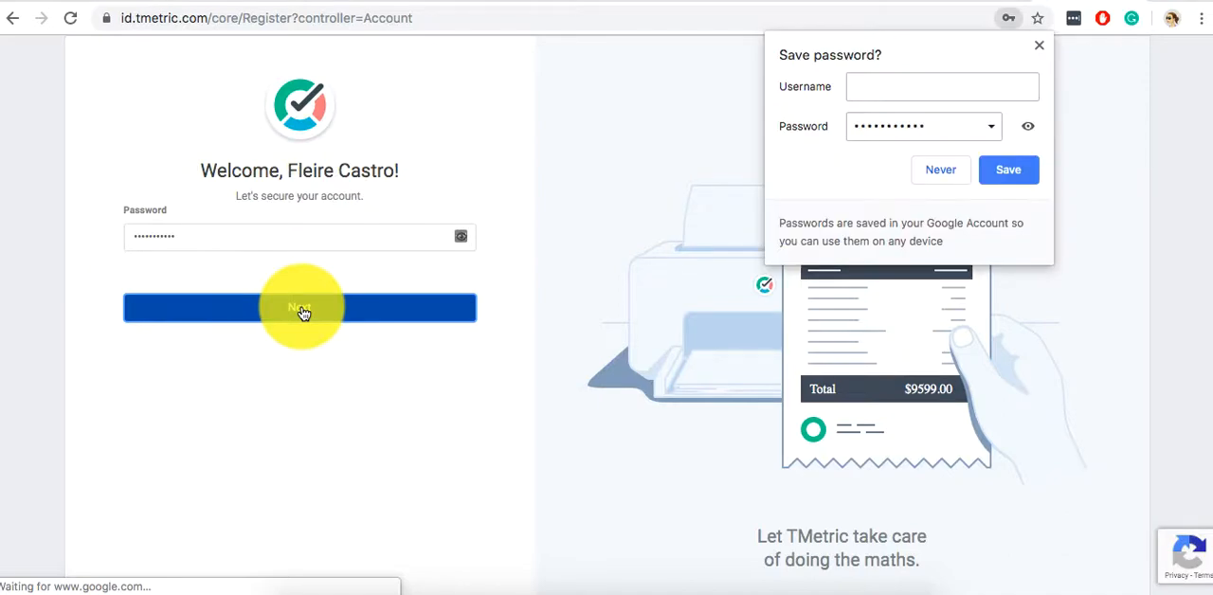
left_click(1039, 44)
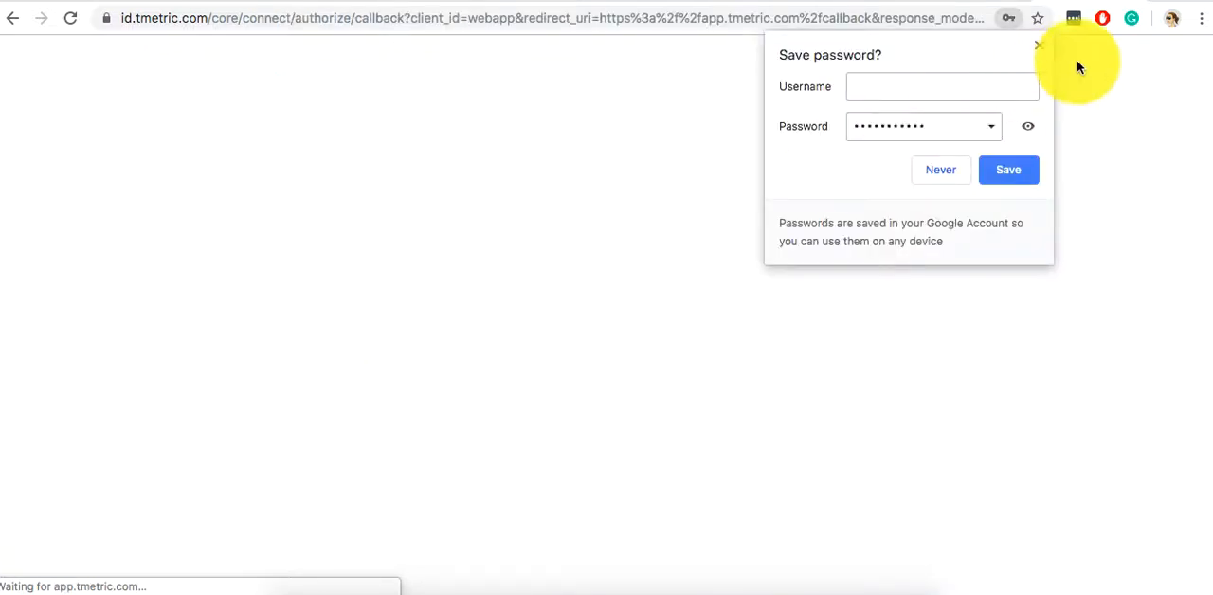
left_click(935, 168)
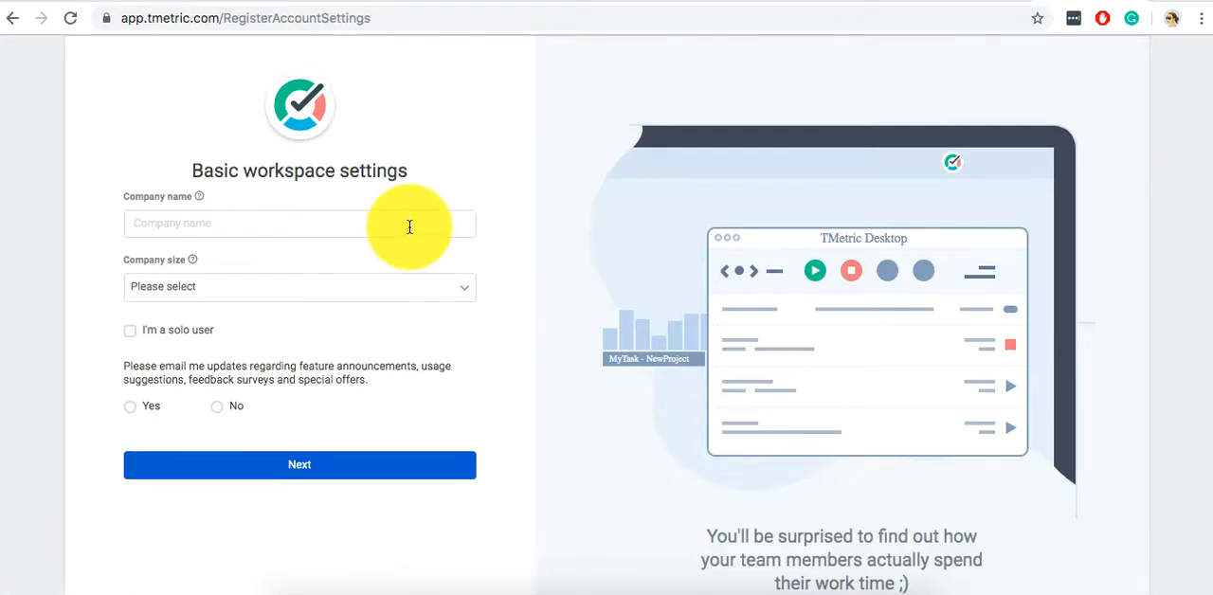
Set up the basic workspace as a solo user, choose No for email updates, and continue.
left_click(190, 329)
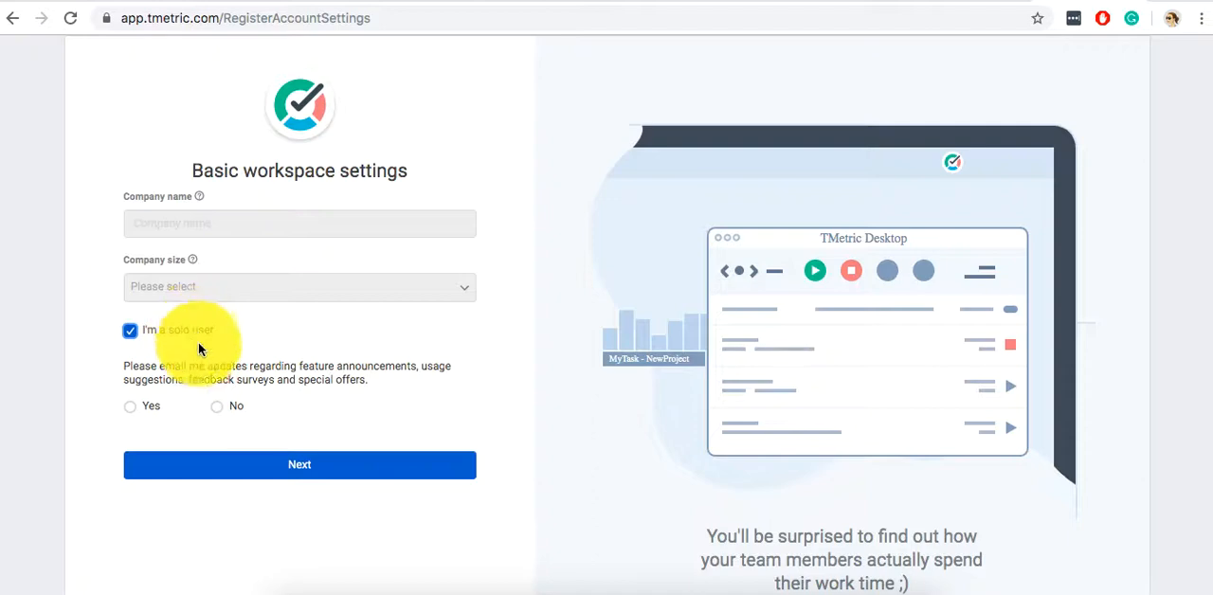
left_click(219, 405)
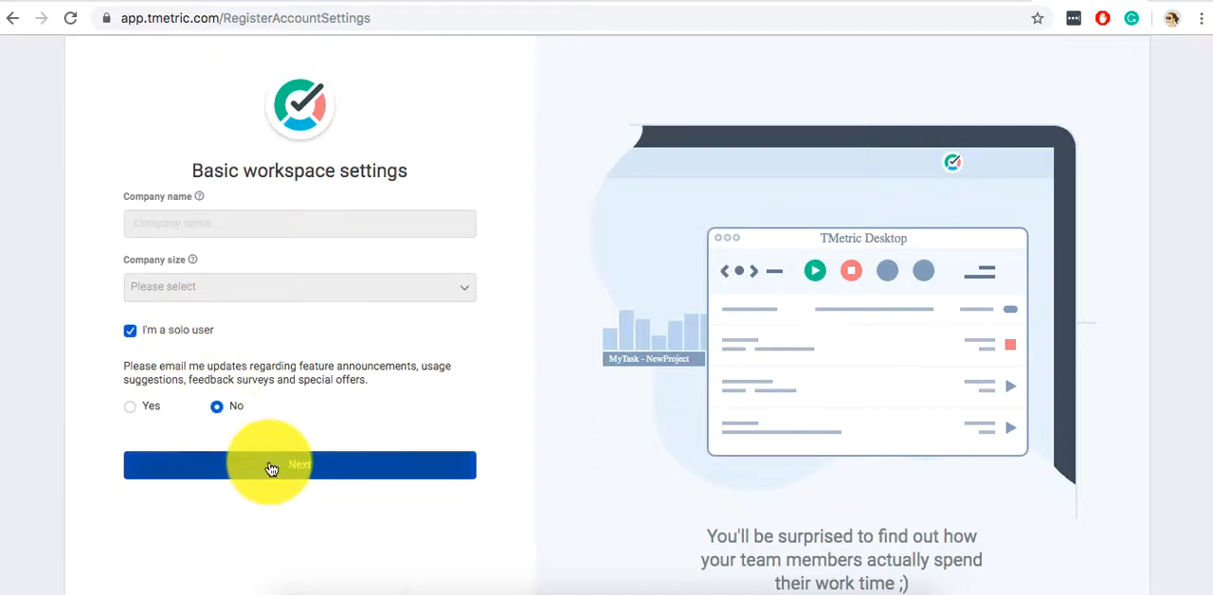
left_click(274, 464)
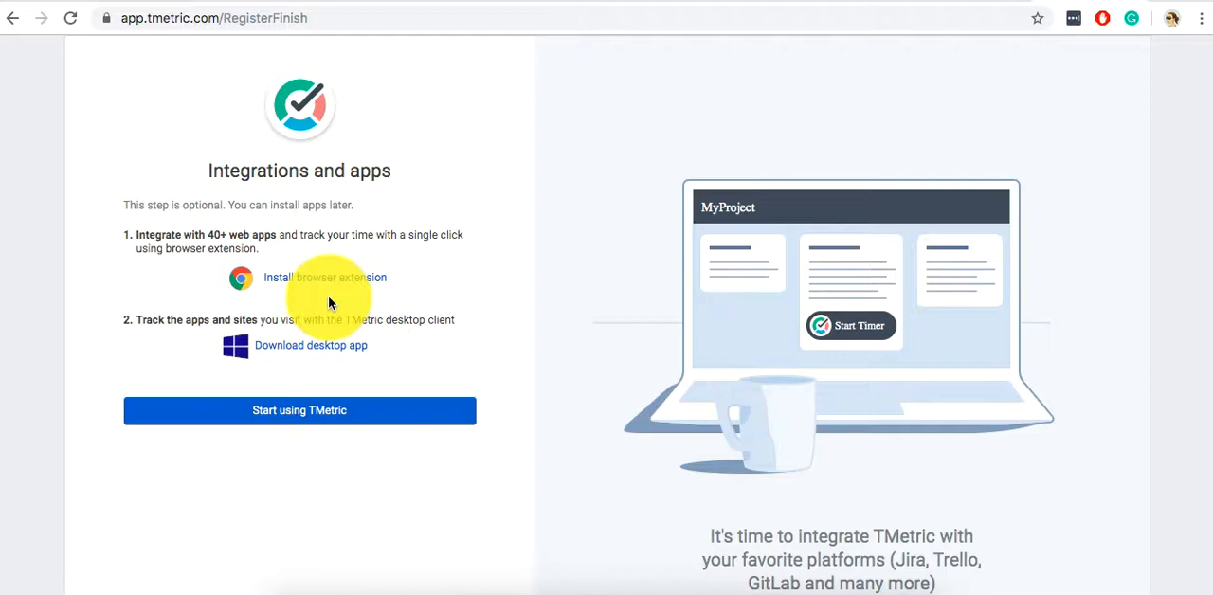
Install the TMetric – Time Tracker & Productivity App extension in Chrome and dismiss the installation notice.
left_click(301, 279)
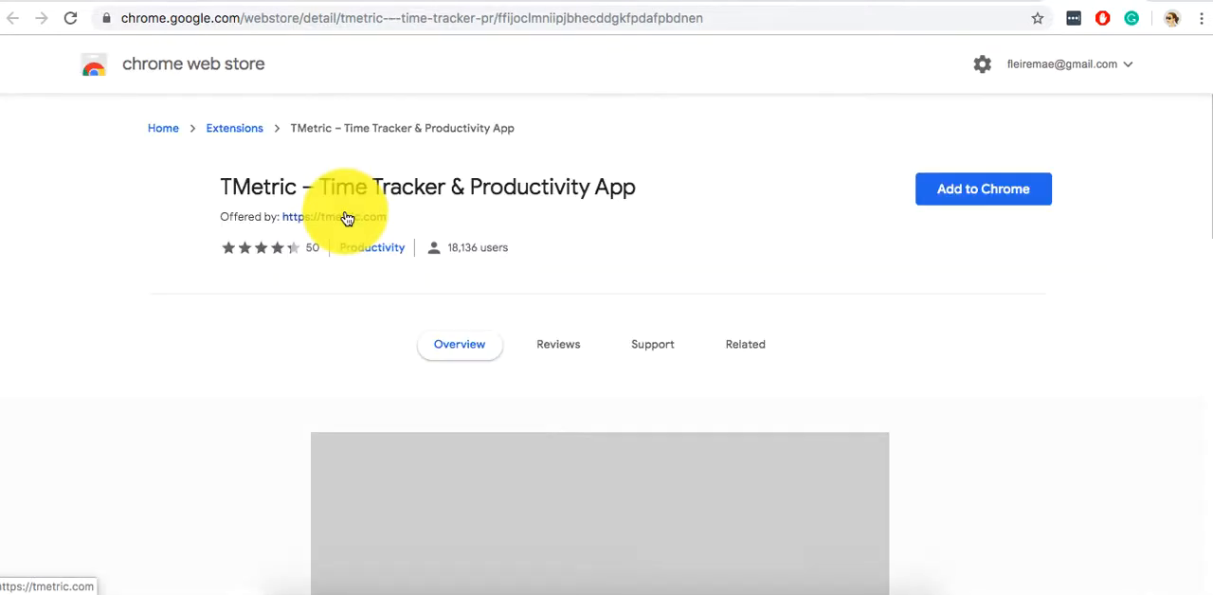
left_click(978, 201)
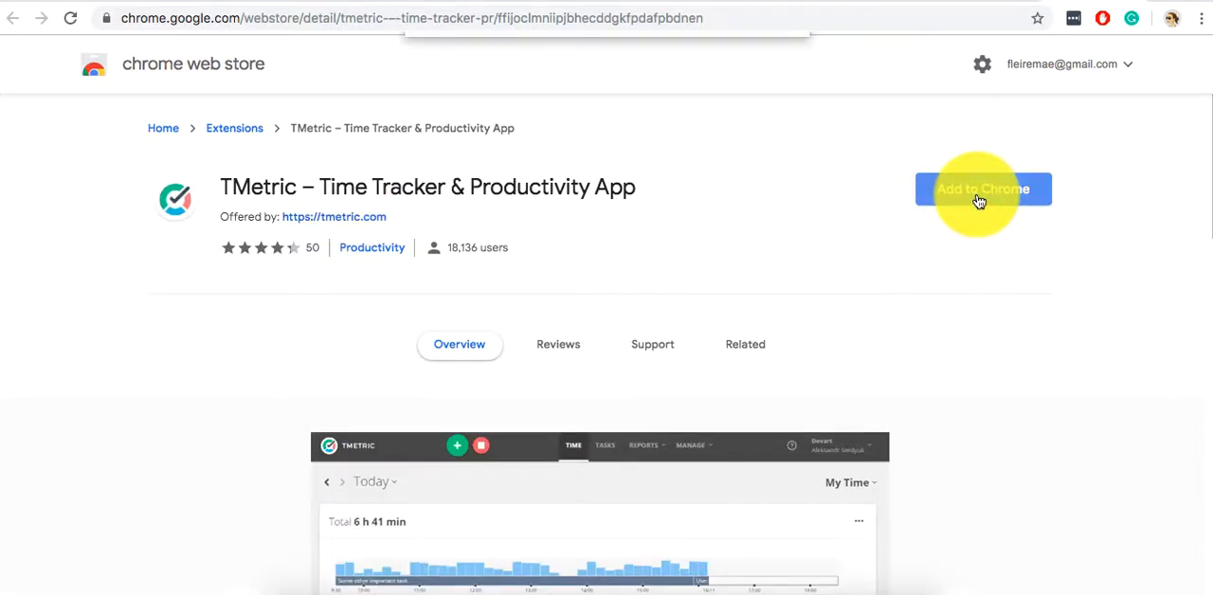
left_click(756, 209)
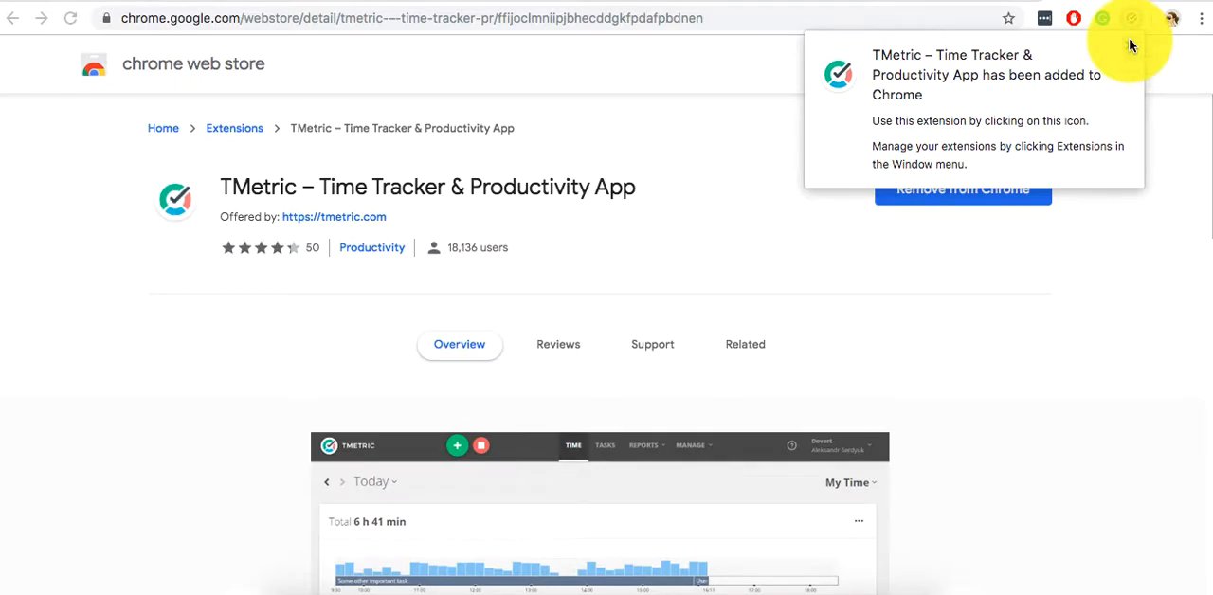
left_click(1128, 40)
Open the Support section of the TMetric extension's store page to view user-submitted issues.
scroll(666, 286, "down", 2)
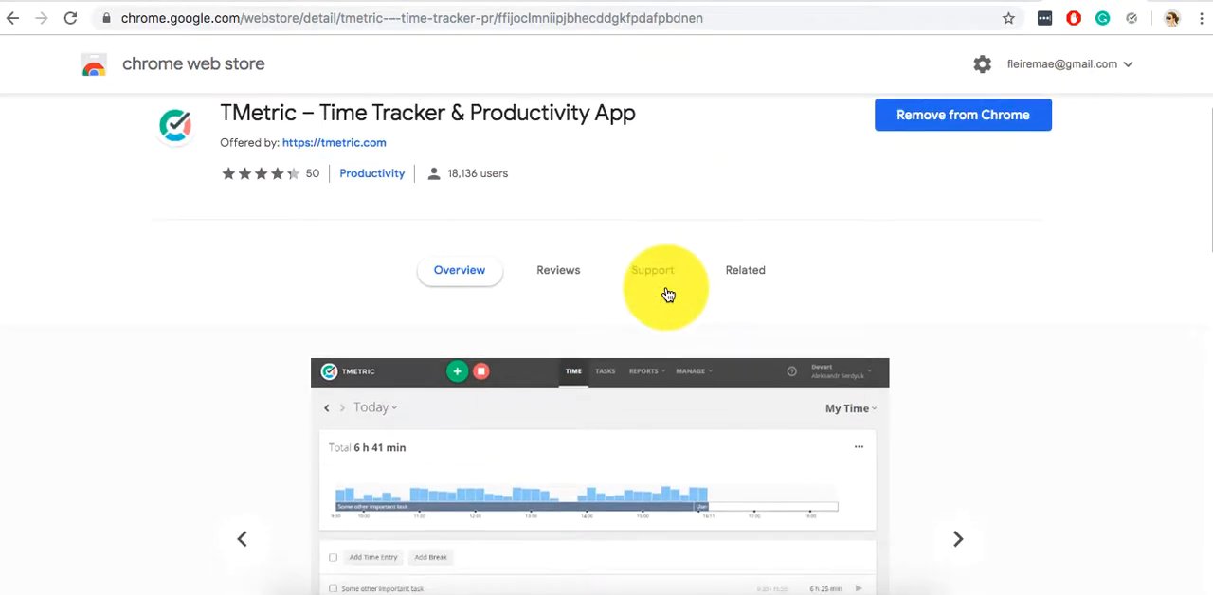
left_click(668, 295)
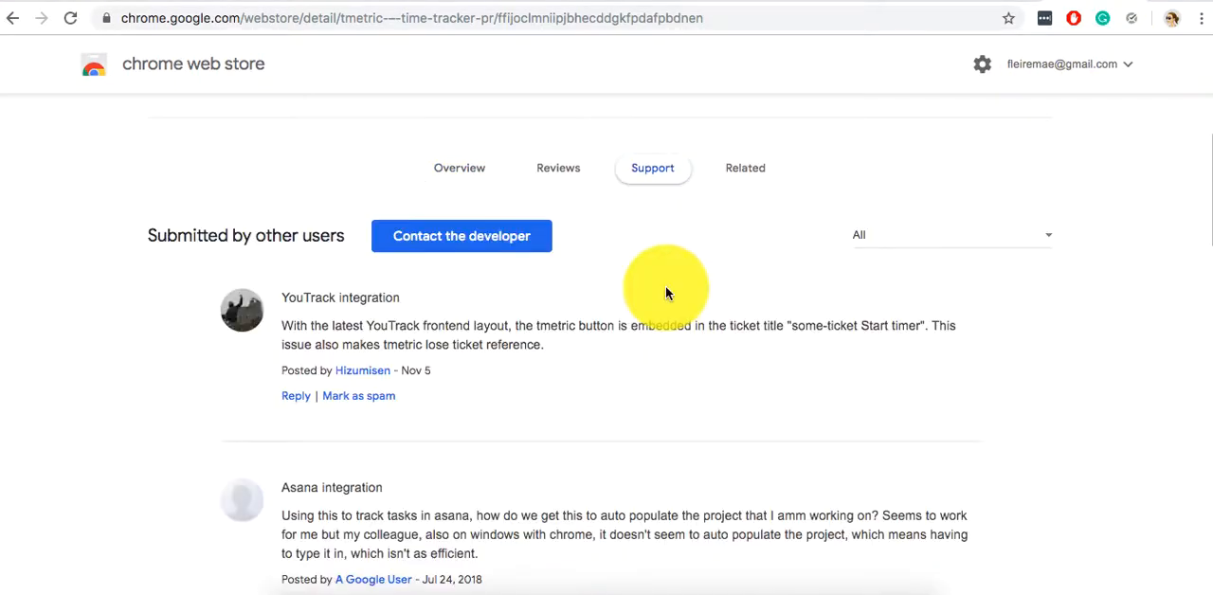
Examine the TMetric extension's store overview and browse its preview images.
left_click(464, 313)
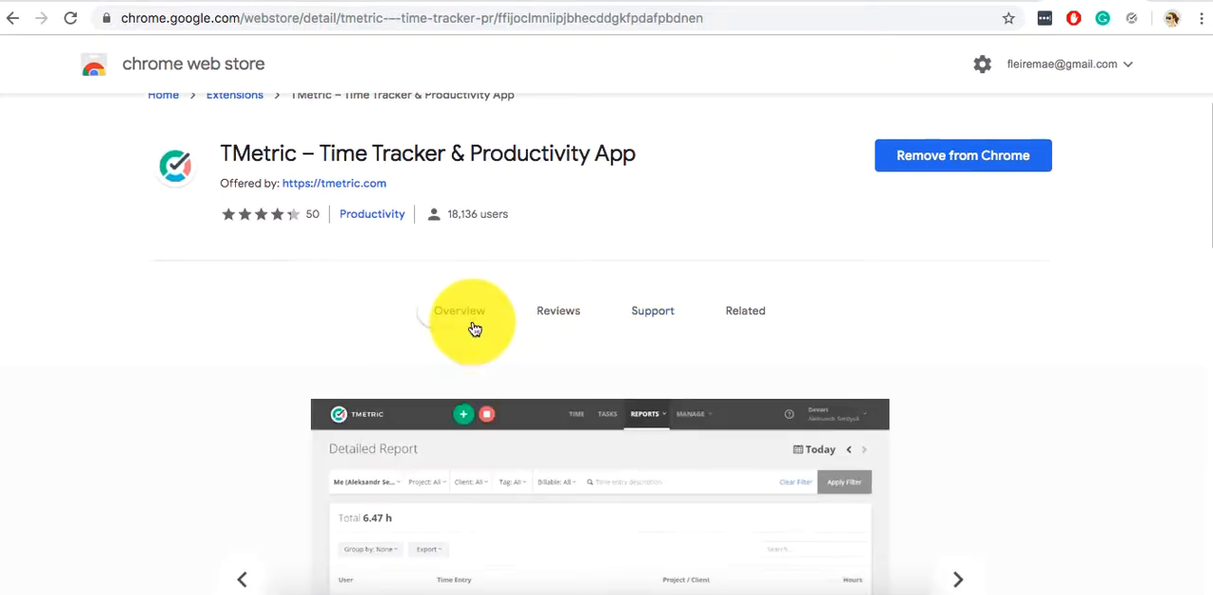
scroll(479, 348, "down", 3)
scroll(479, 352, "up", 1)
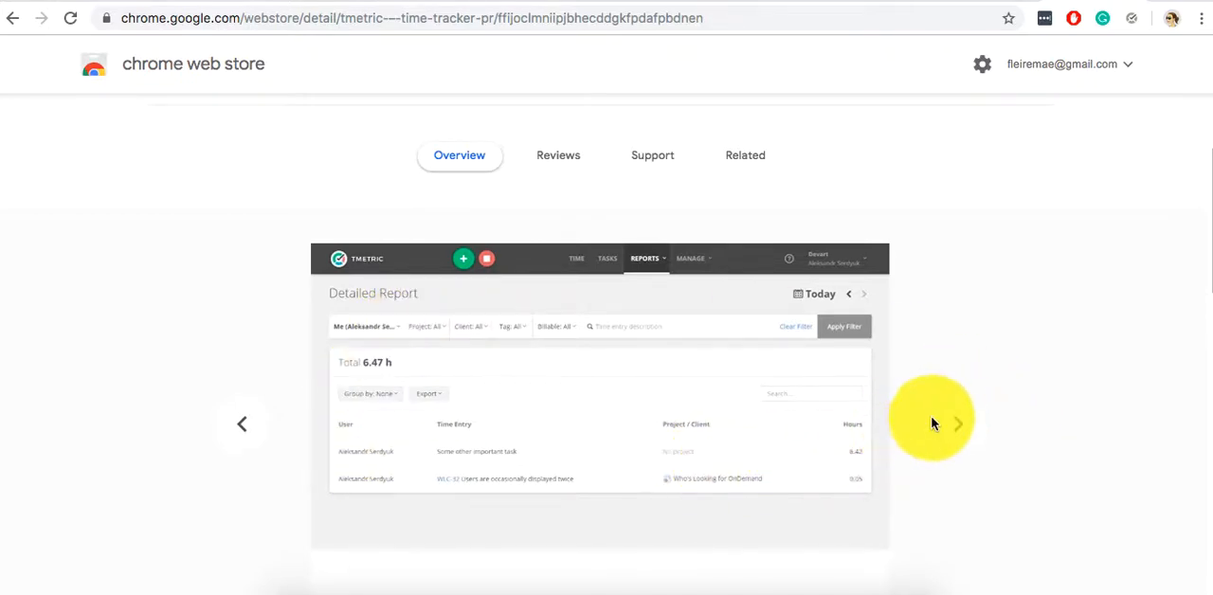
left_click(958, 424)
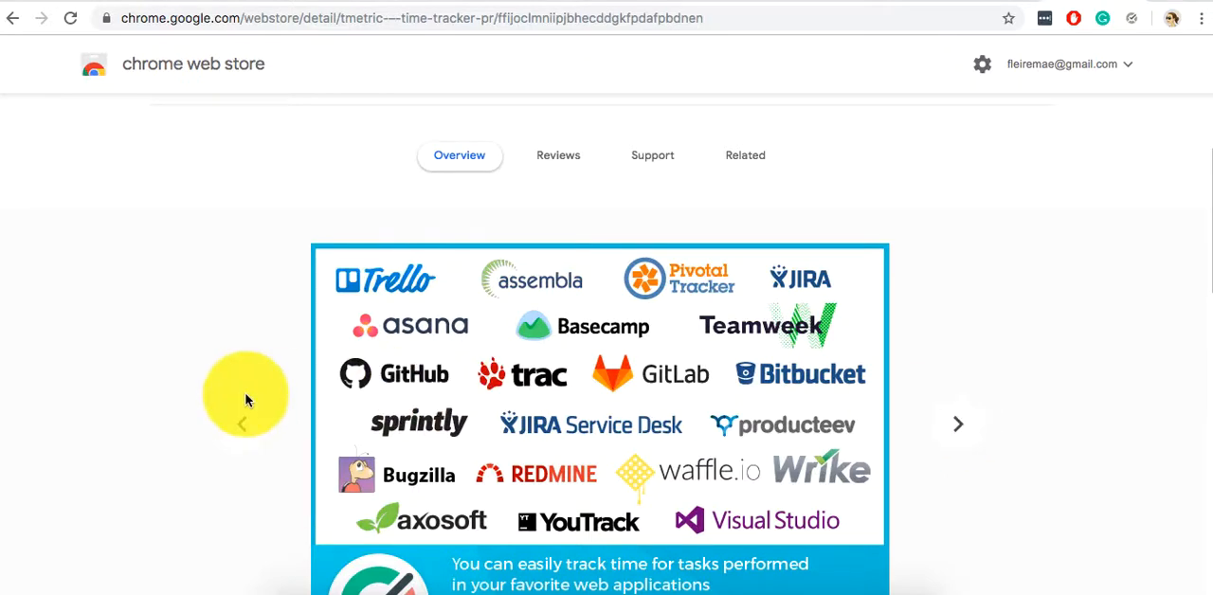
left_click(243, 418)
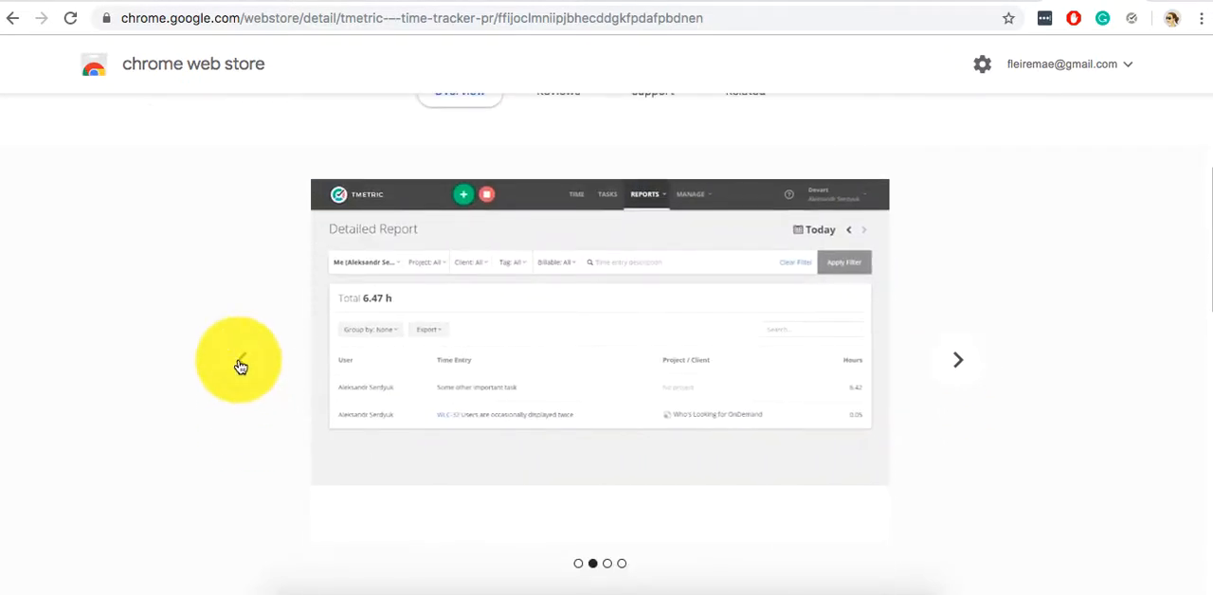
left_click(241, 367)
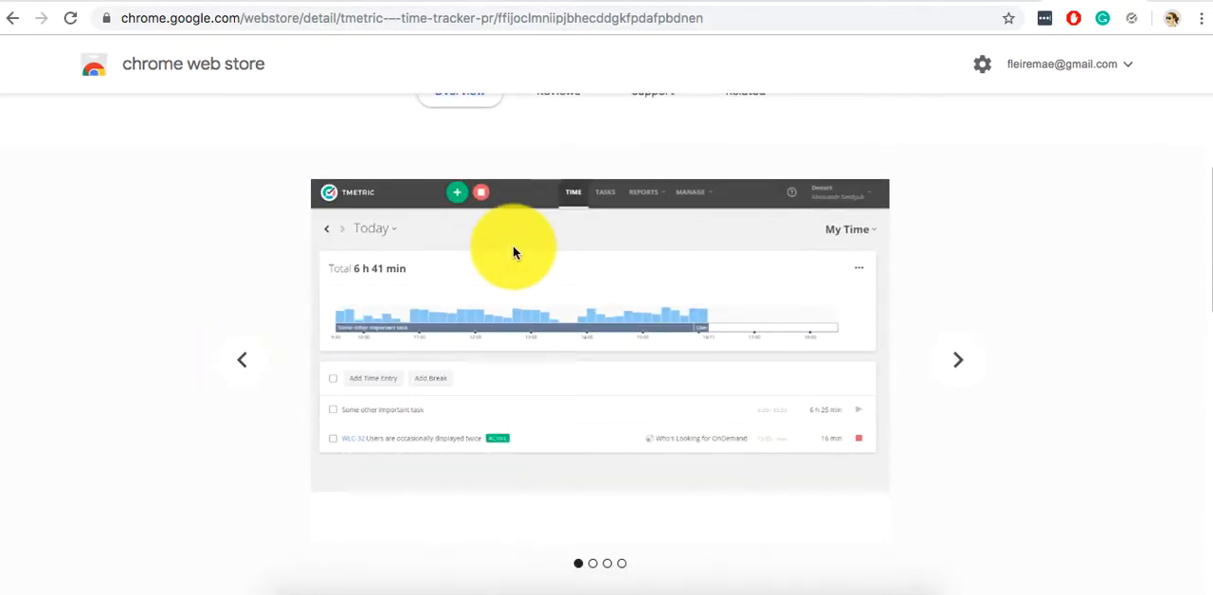
scroll(513, 252, "up", 1)
scroll(513, 252, "up", 5)
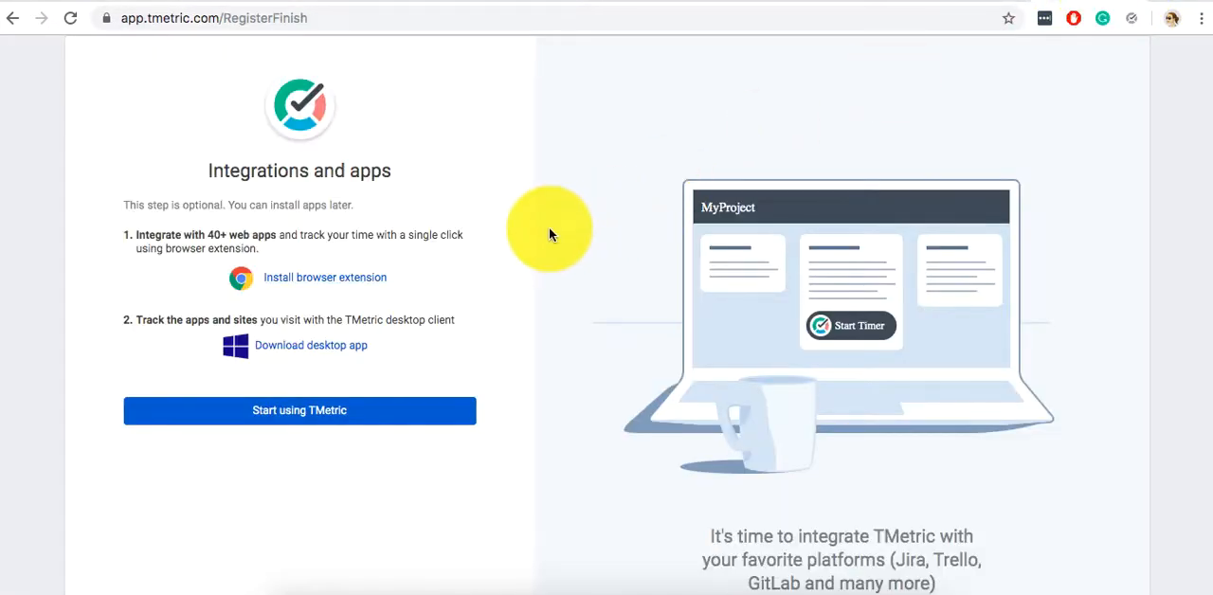
Finish the optional integrations and apps setup by starting to use TMetric.
left_click(299, 424)
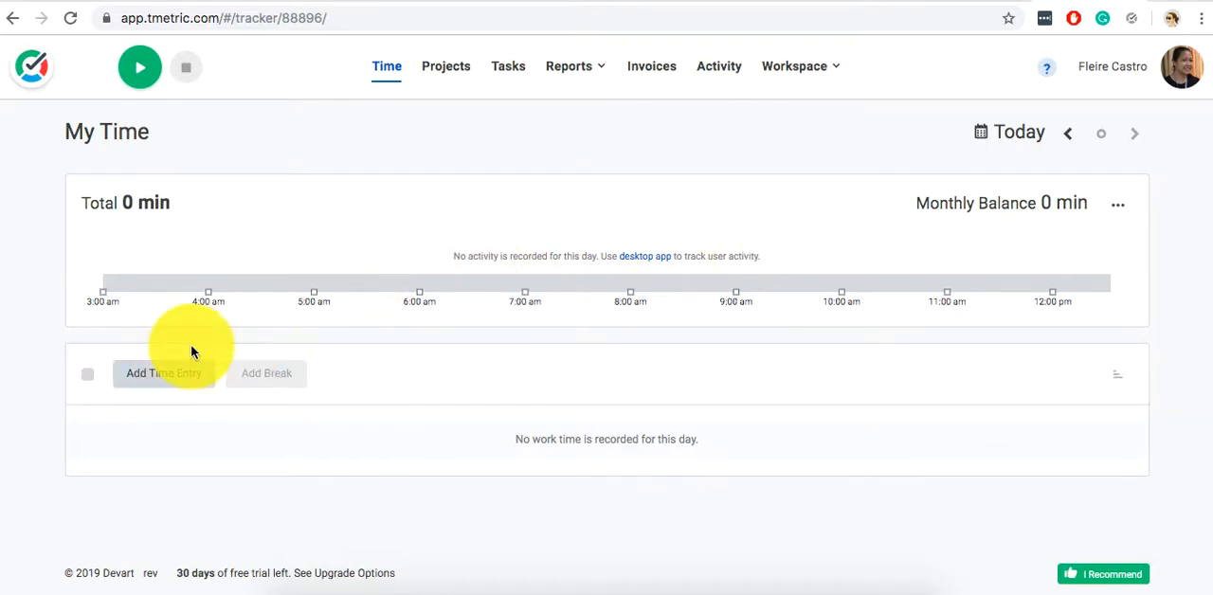
Begin a manual time entry described as "Exploring tmetric" with a start time of 12:30 pm.
left_click(188, 367)
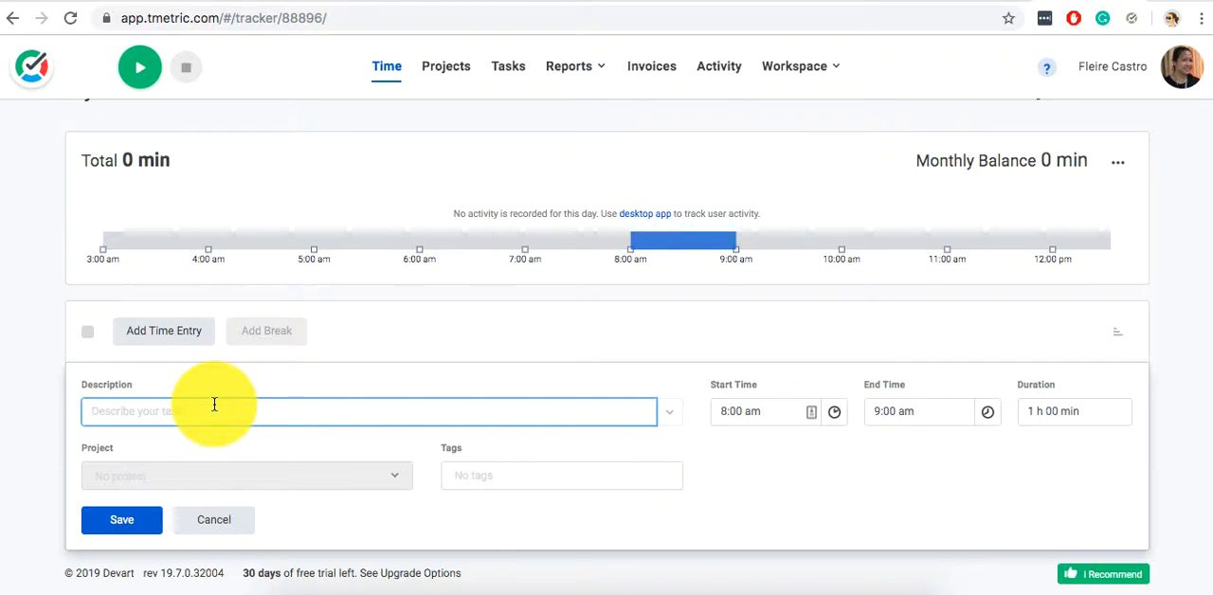
type("Explor")
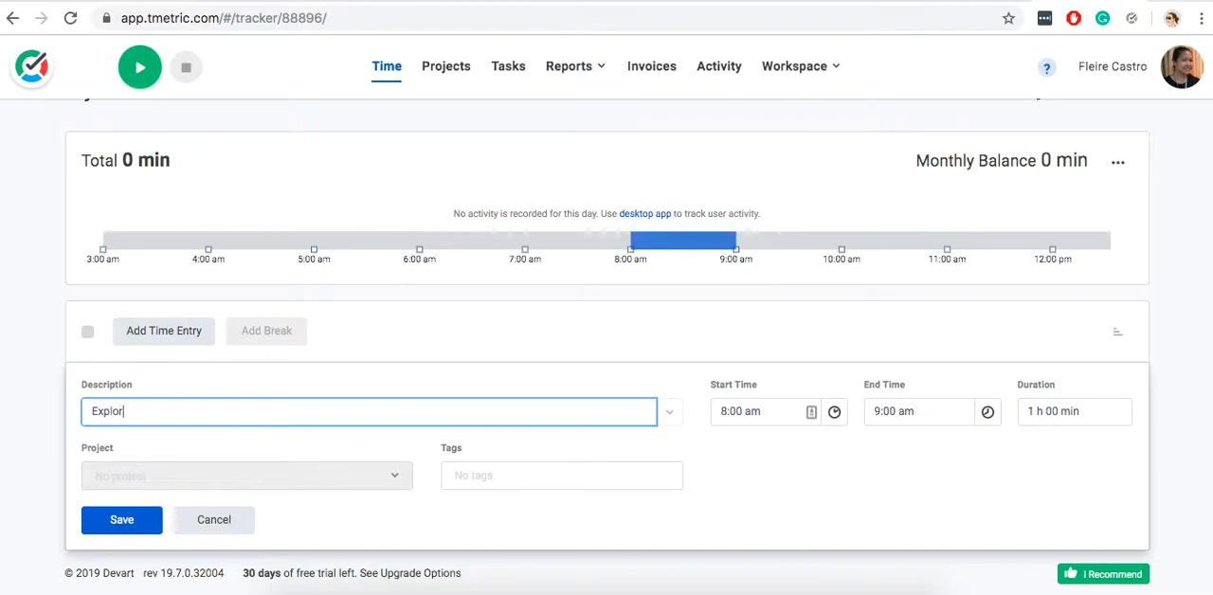
type("ing tmetric")
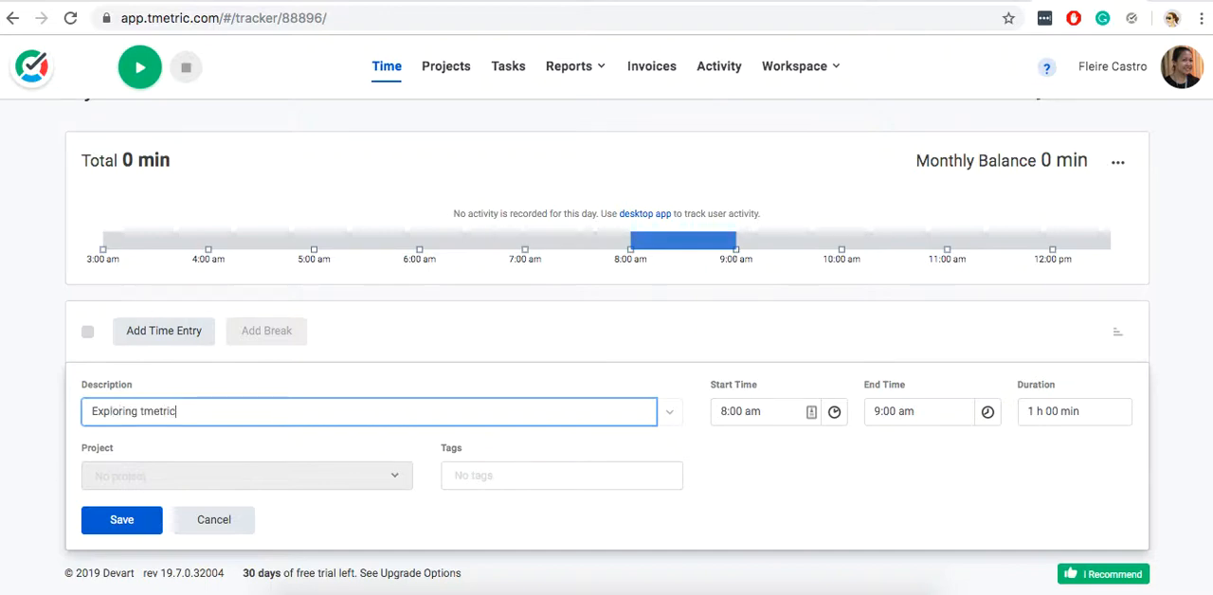
left_click(762, 412)
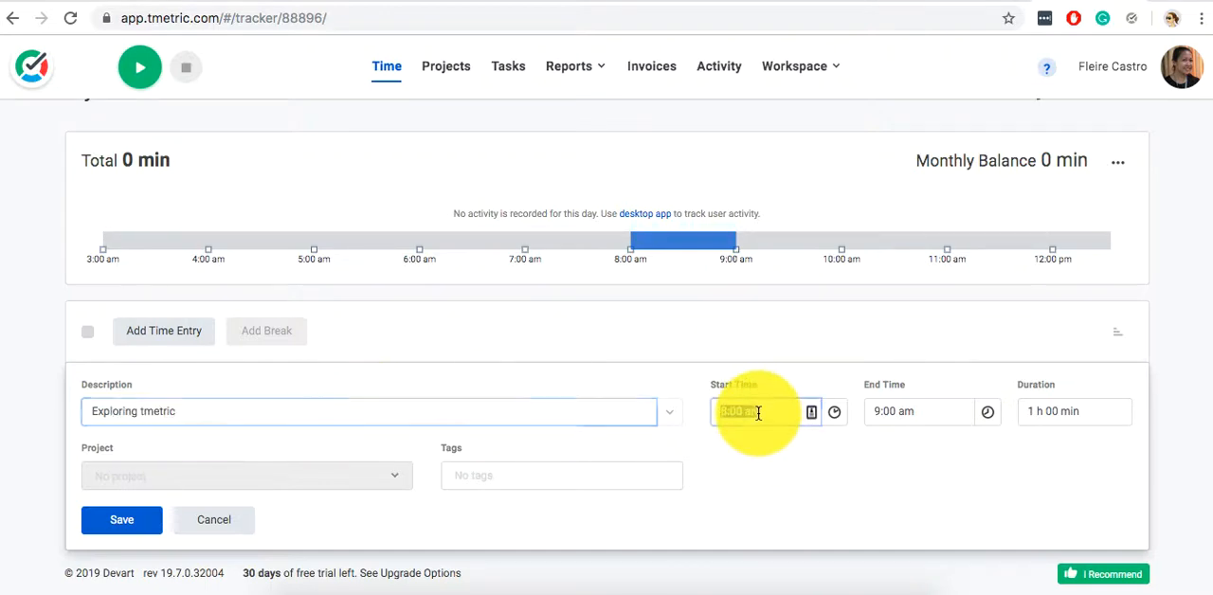
type("12:")
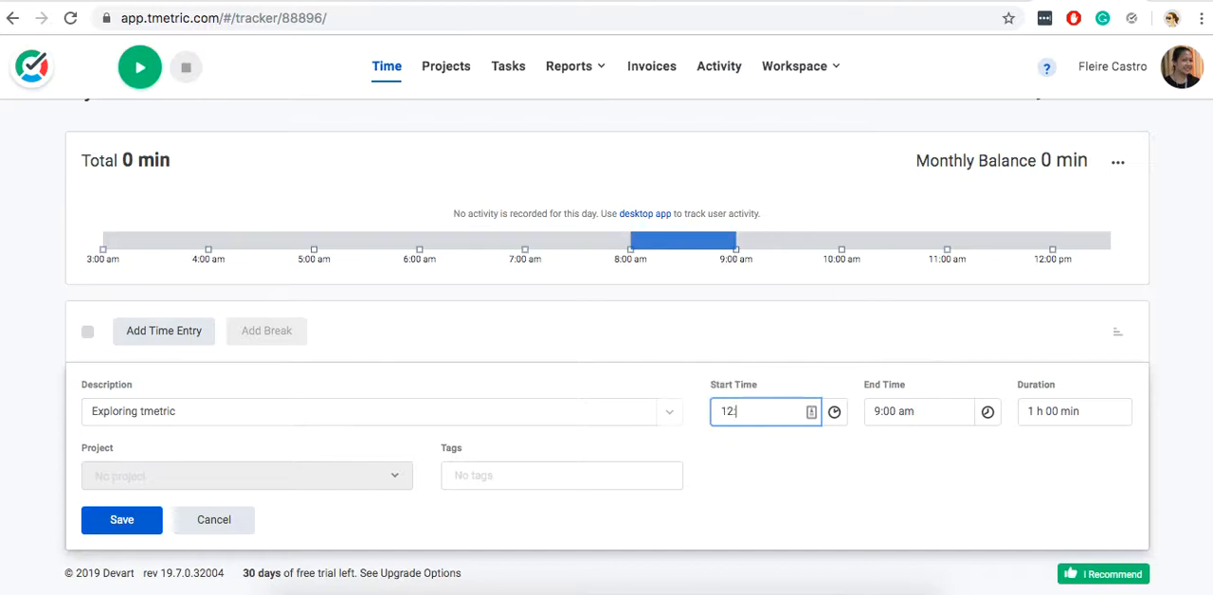
type("30")
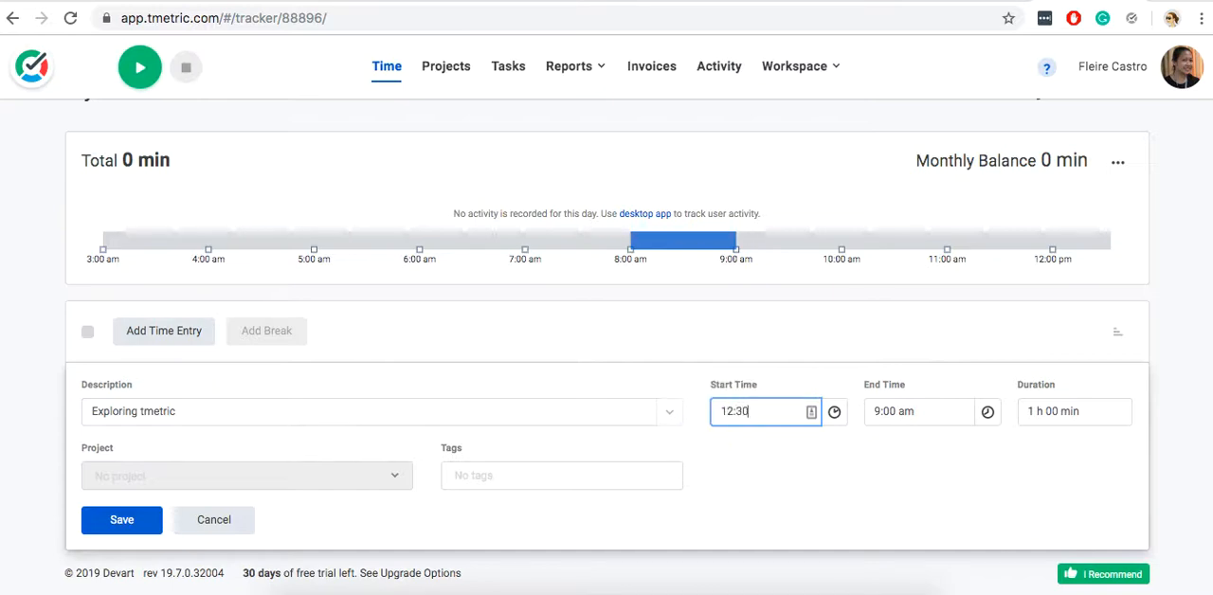
type(" PM")
key("Tab")
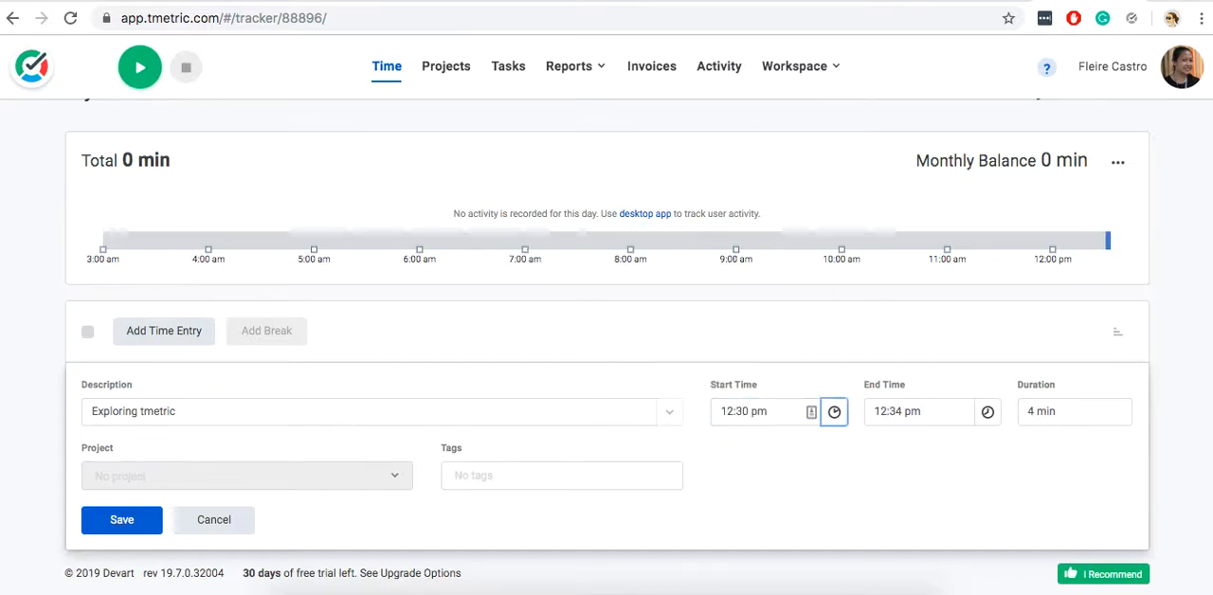
Try to change the end time of the "Exploring tmetric" time entry.
left_click(905, 407)
type("12:")
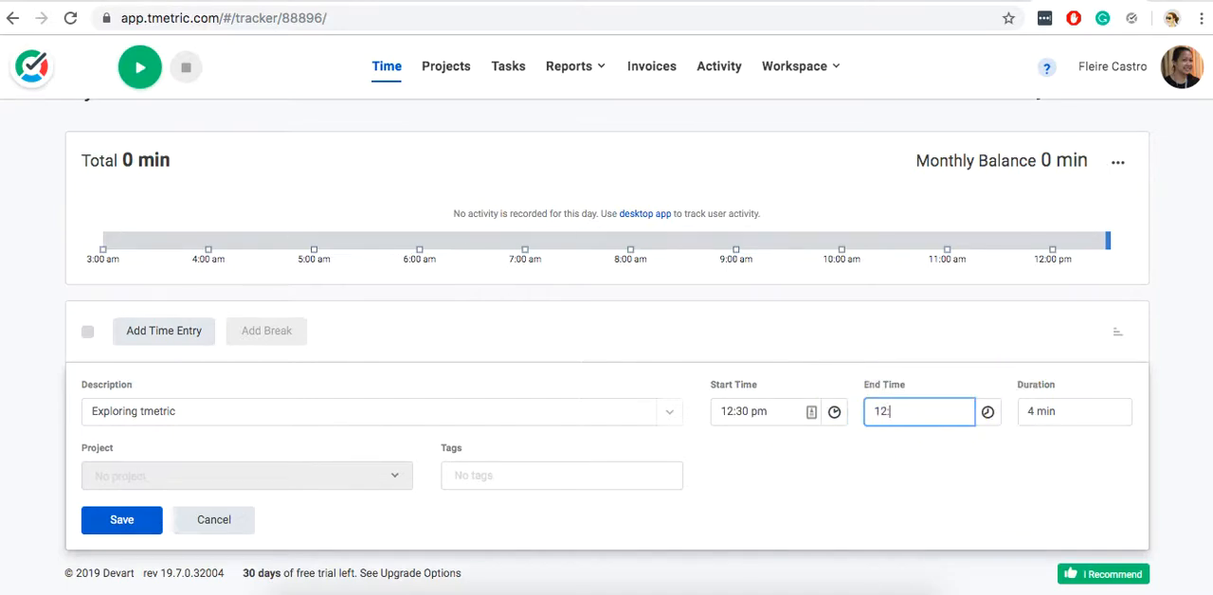
type("40pm")
key("Tab")
left_click(1039, 415)
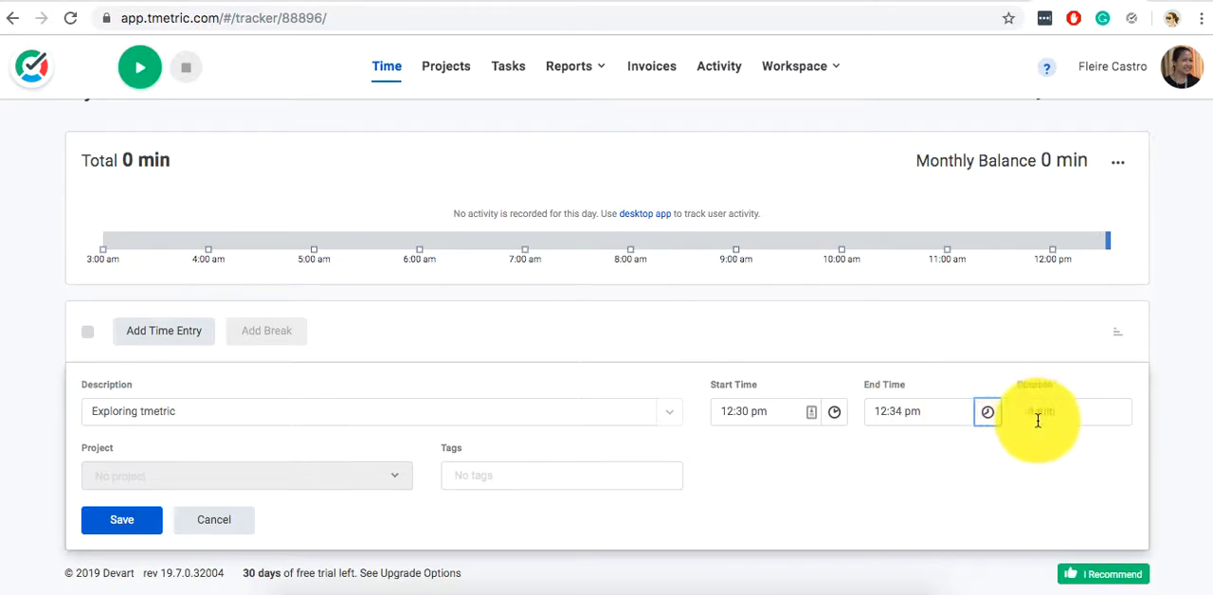
left_click(901, 411)
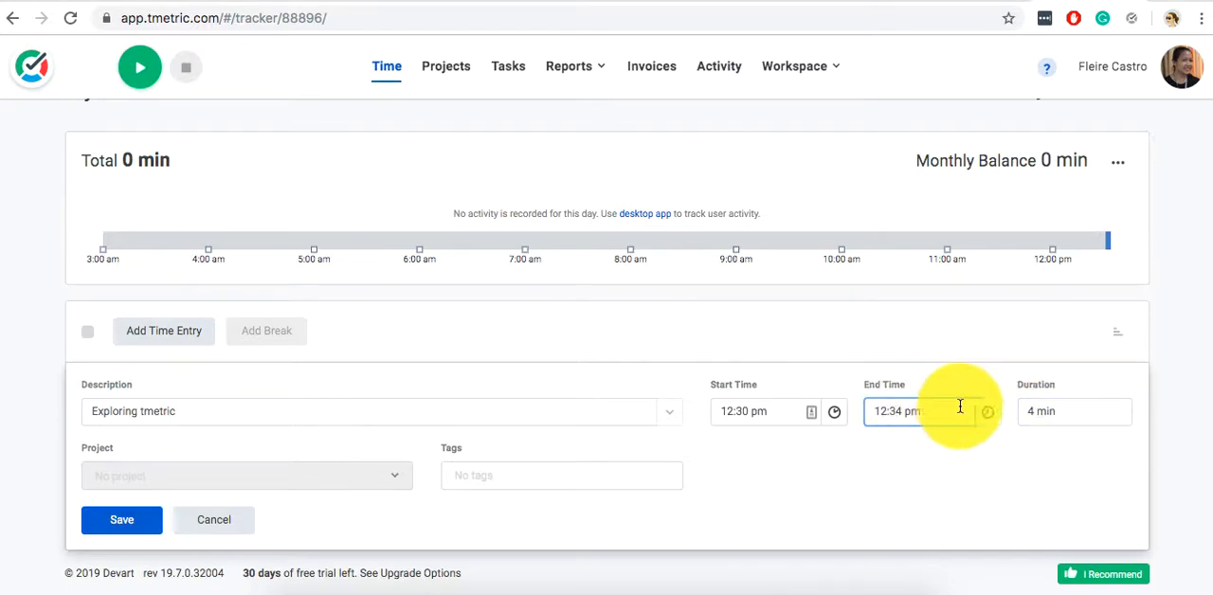
left_click(1064, 415)
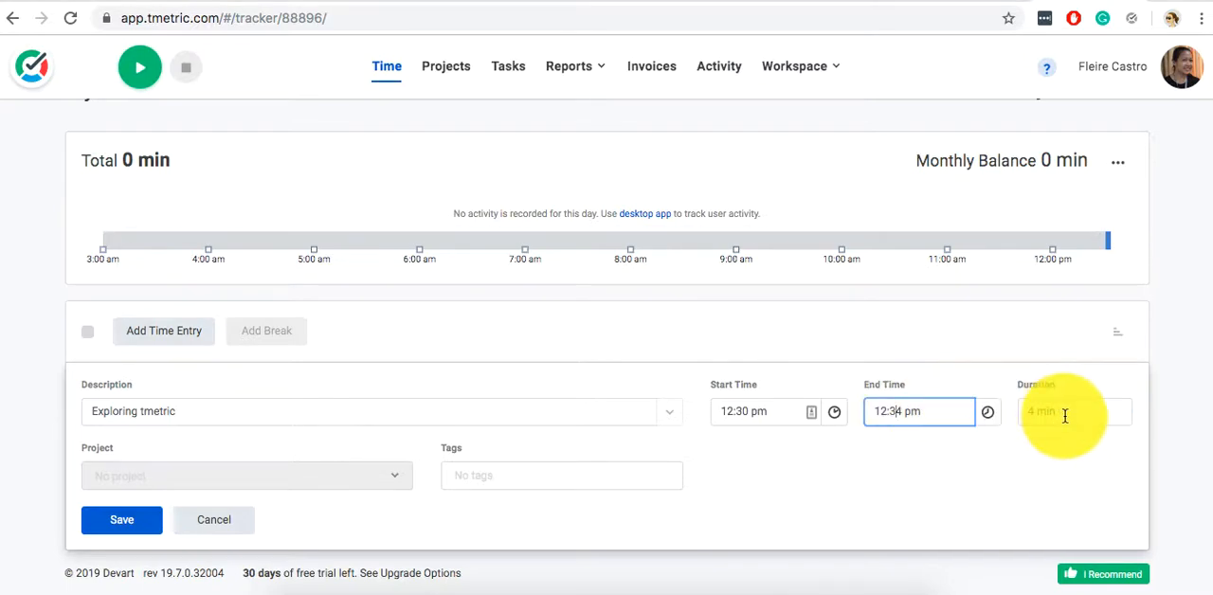
left_click(883, 411)
Set the time entry's start time to 12:24 pm and cancel the entry without saving.
double_click(747, 410)
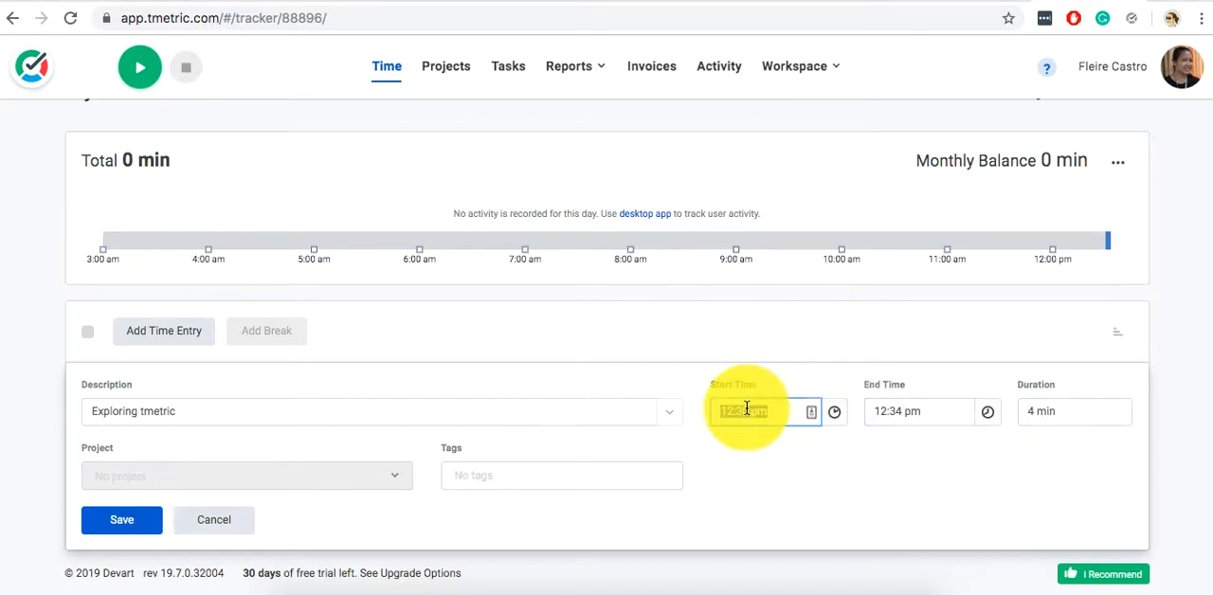
key("BackSpace")
type("24")
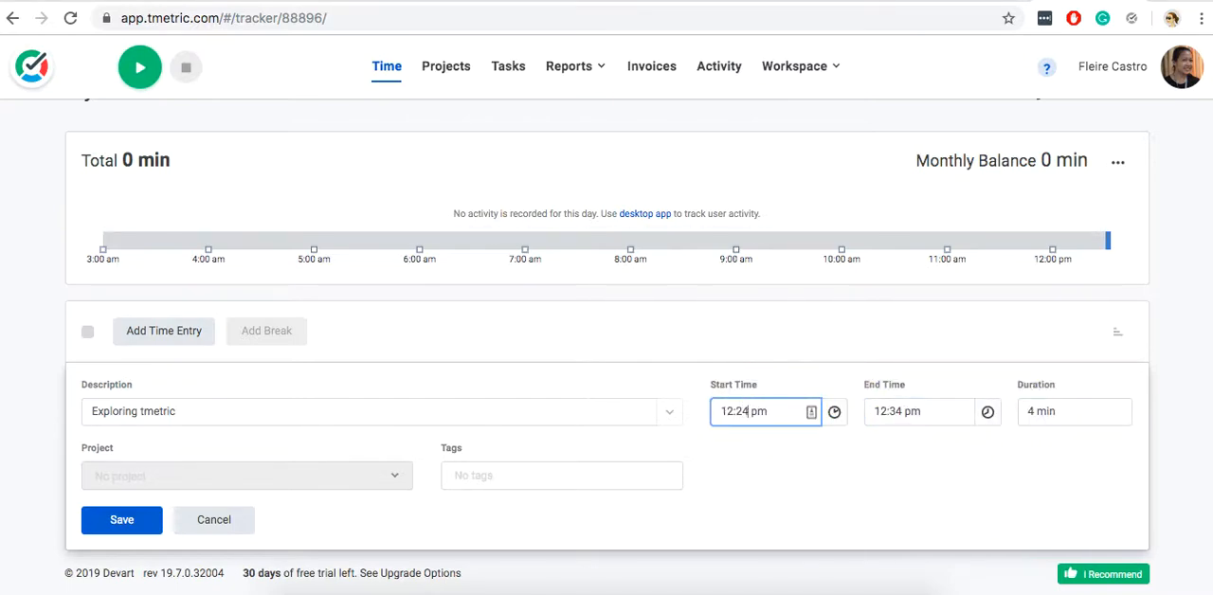
left_click(771, 458)
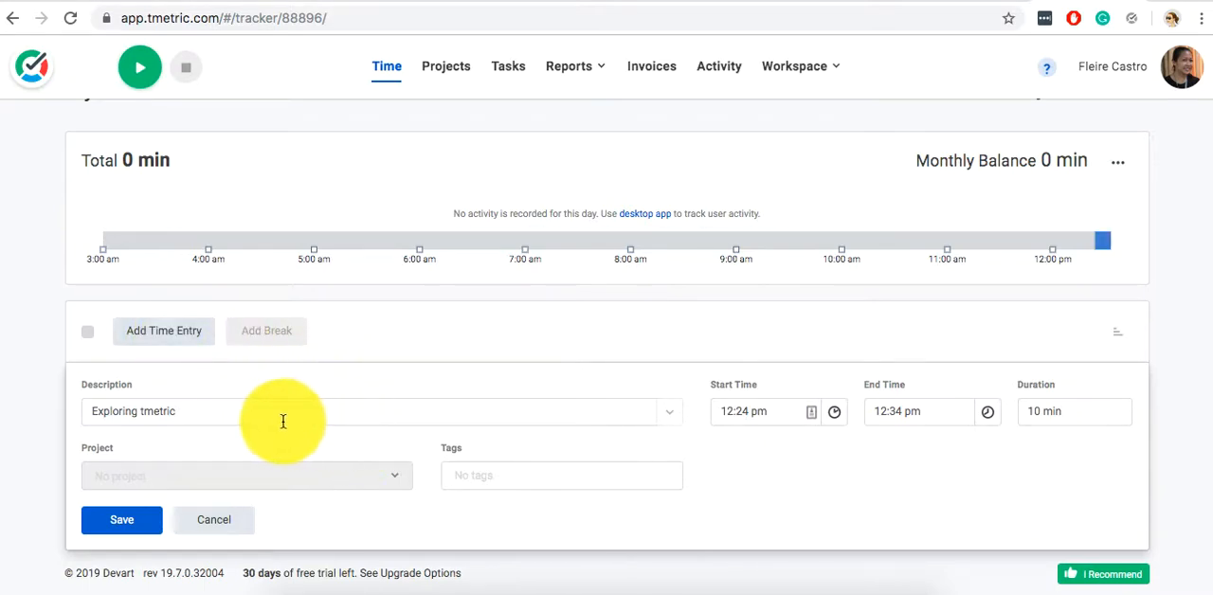
left_click(217, 519)
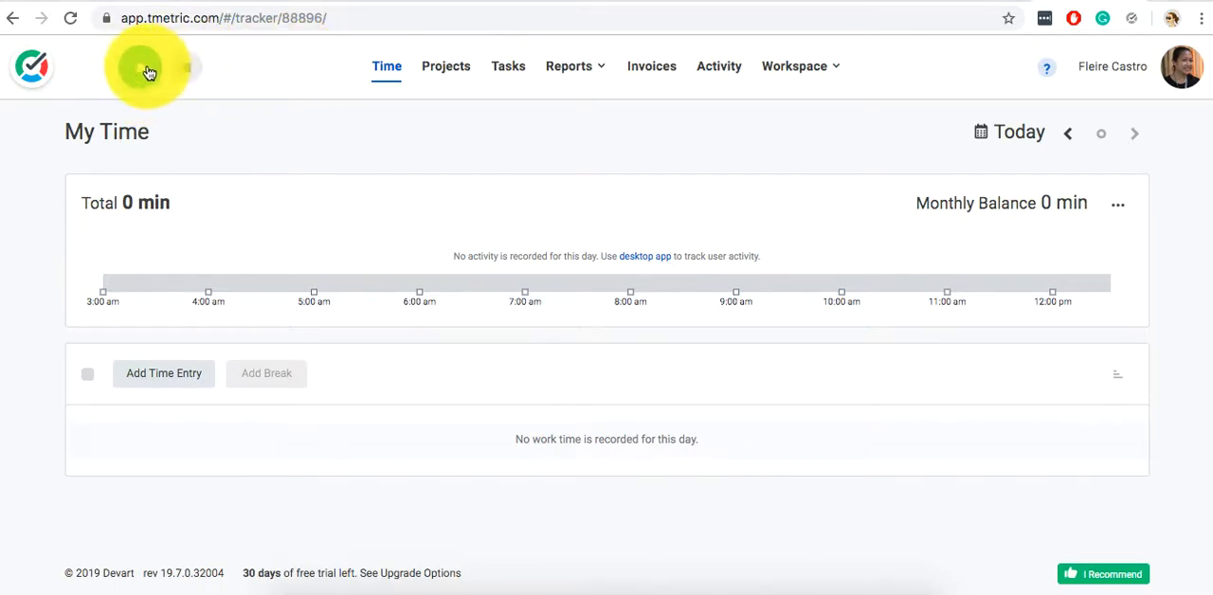
Start a new project in the Projects section and name it "DJP - Kapatagan".
left_click(451, 68)
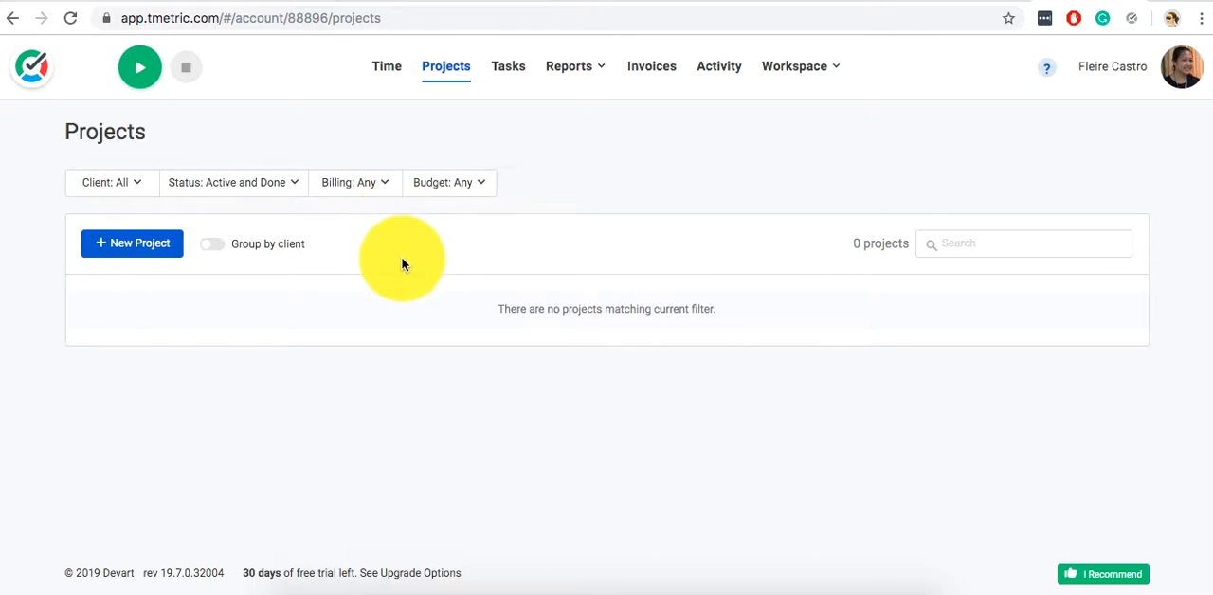
left_click(152, 252)
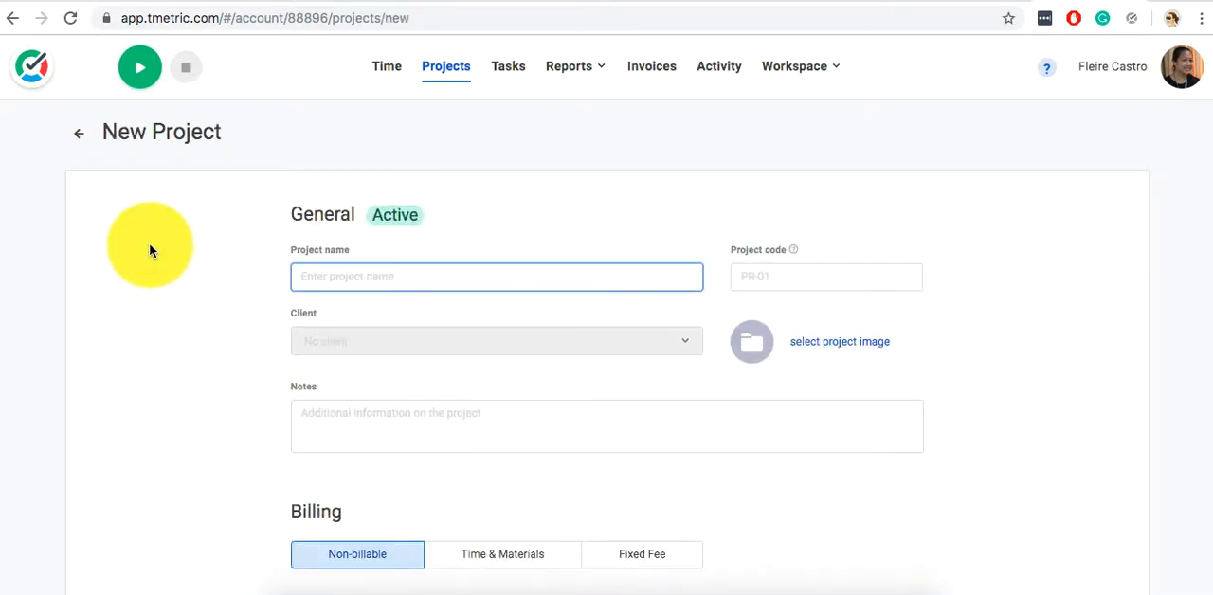
type("DJP - Kapatagan")
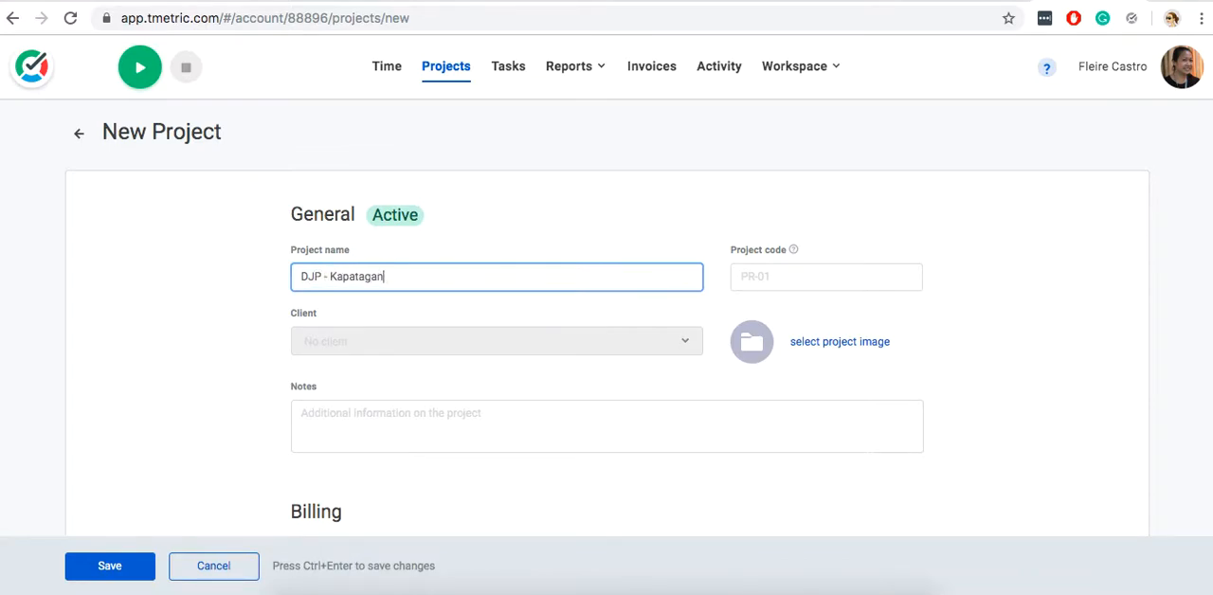
Set the new project's code to DJPK.
left_click(427, 446)
scroll(428, 449, "down", 1)
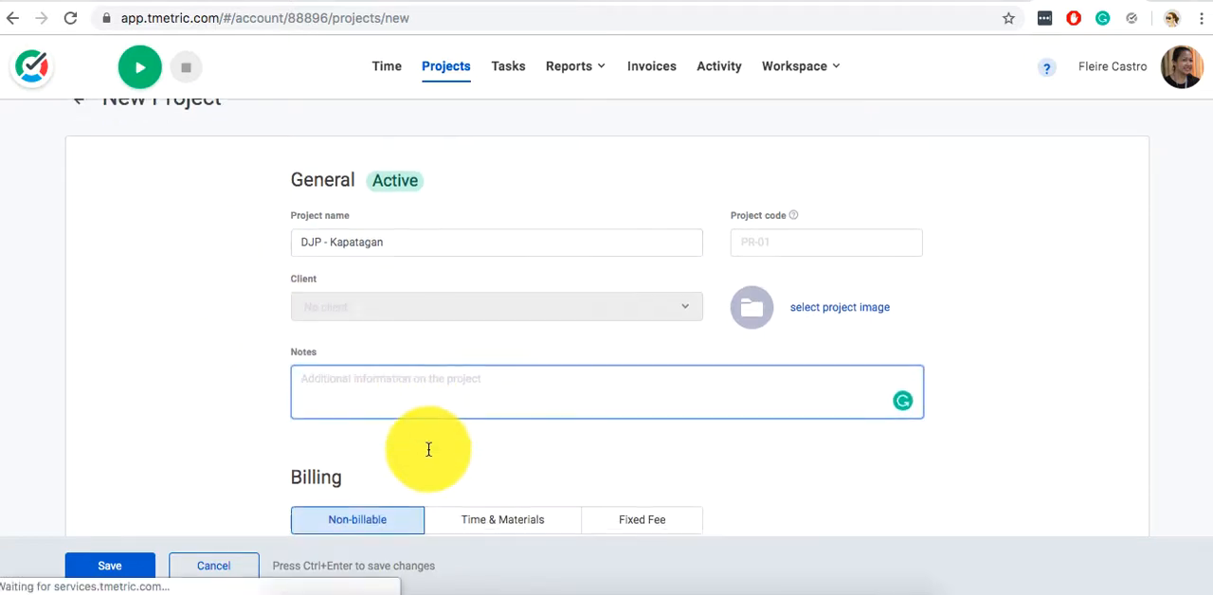
scroll(427, 447, "up", 1)
mouse_move(794, 235)
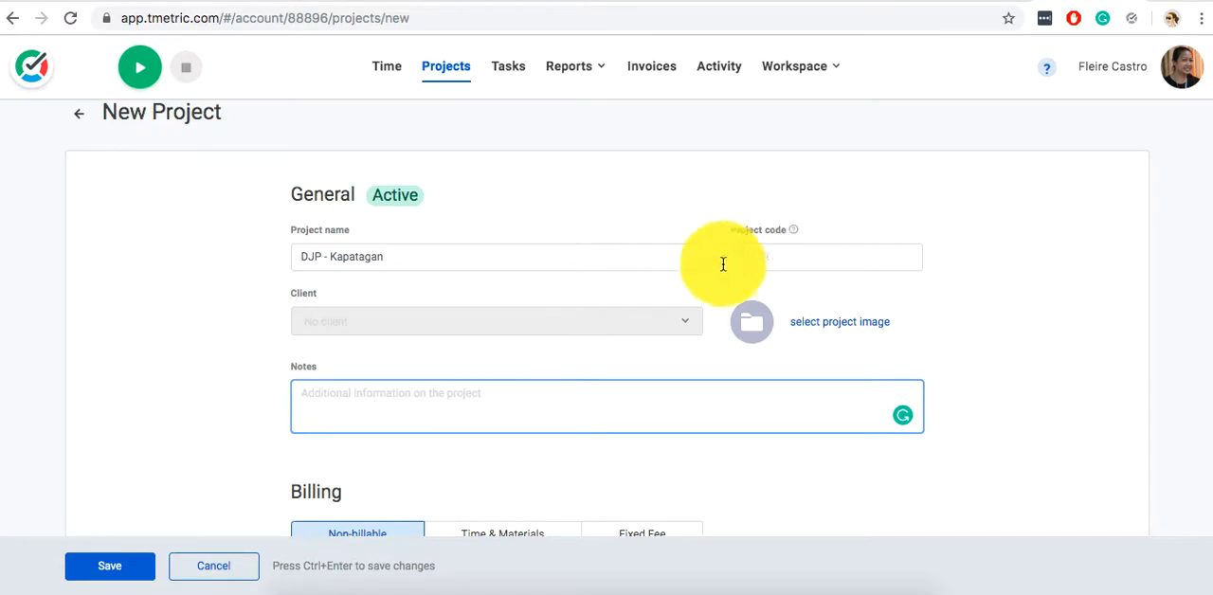
left_click(761, 257)
type("DJPK")
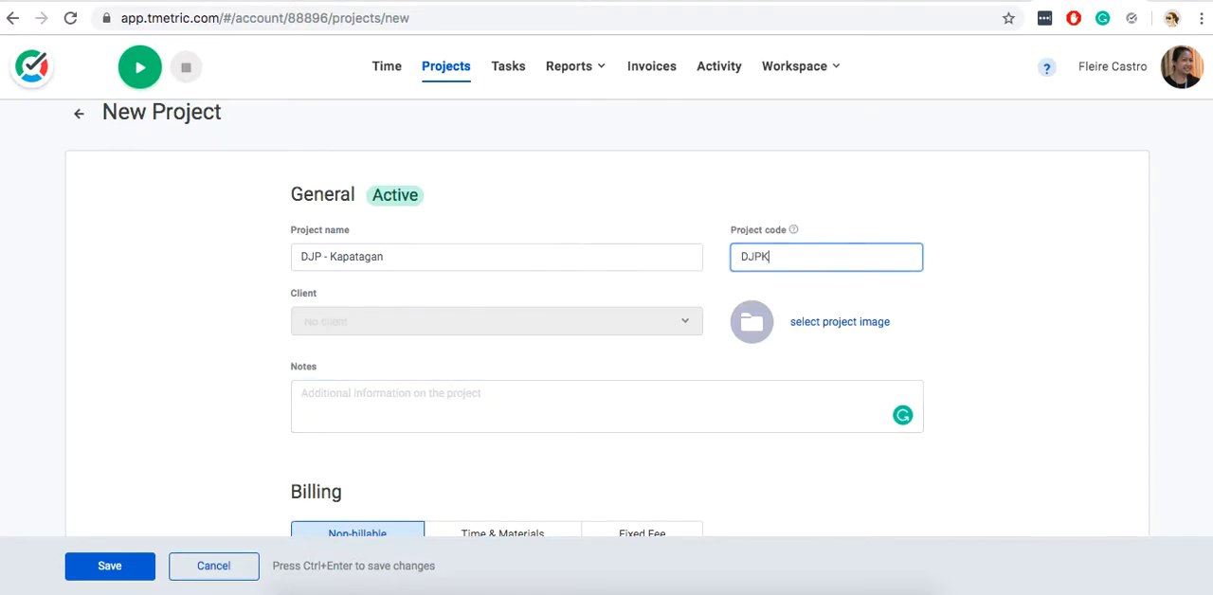
Enter "DigitalJobsPH Project" as the new project's notes.
left_click(695, 389)
scroll(694, 393, "down", 2)
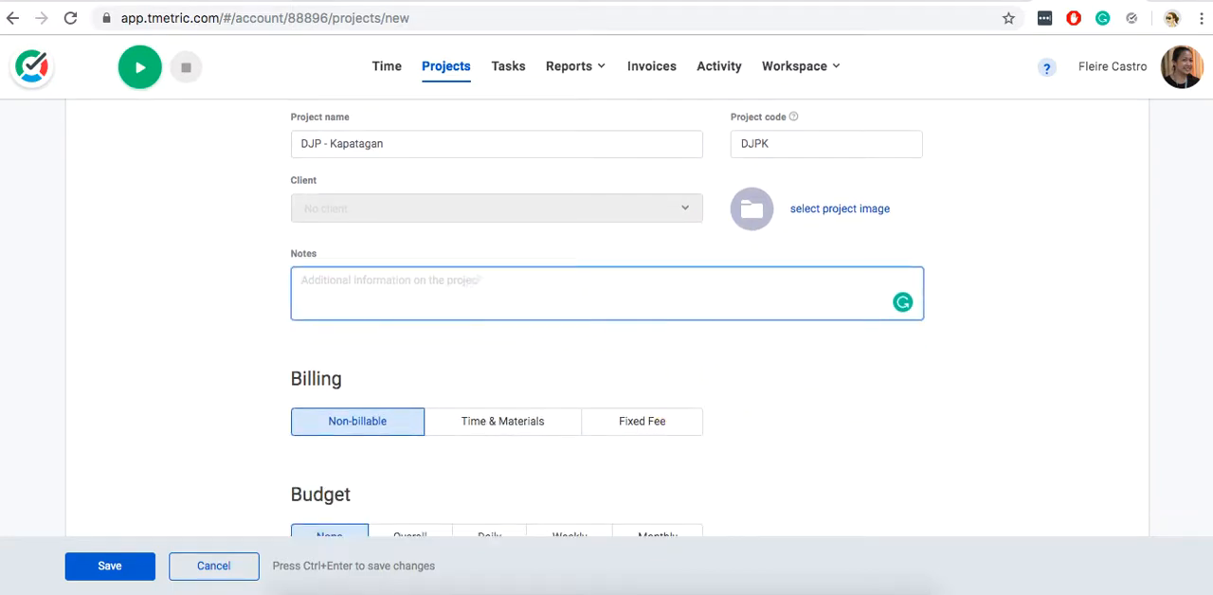
type("DigitalJobs Project")
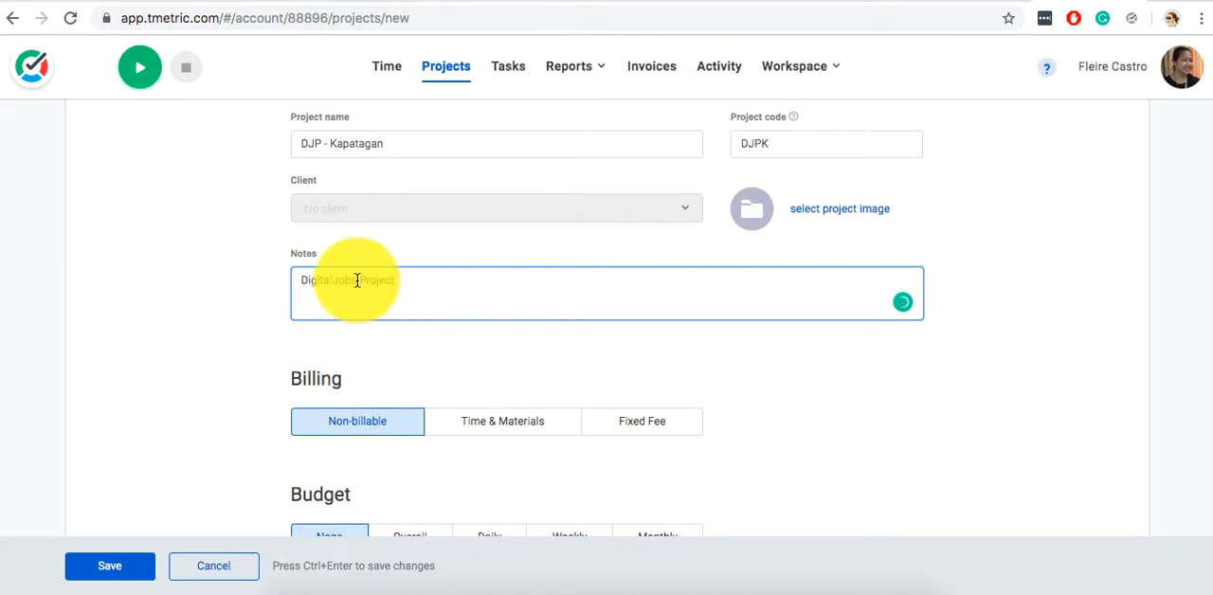
left_click(357, 281)
type("PH")
Examine the billing, budget and team options for the new project.
scroll(313, 280, "down", 1)
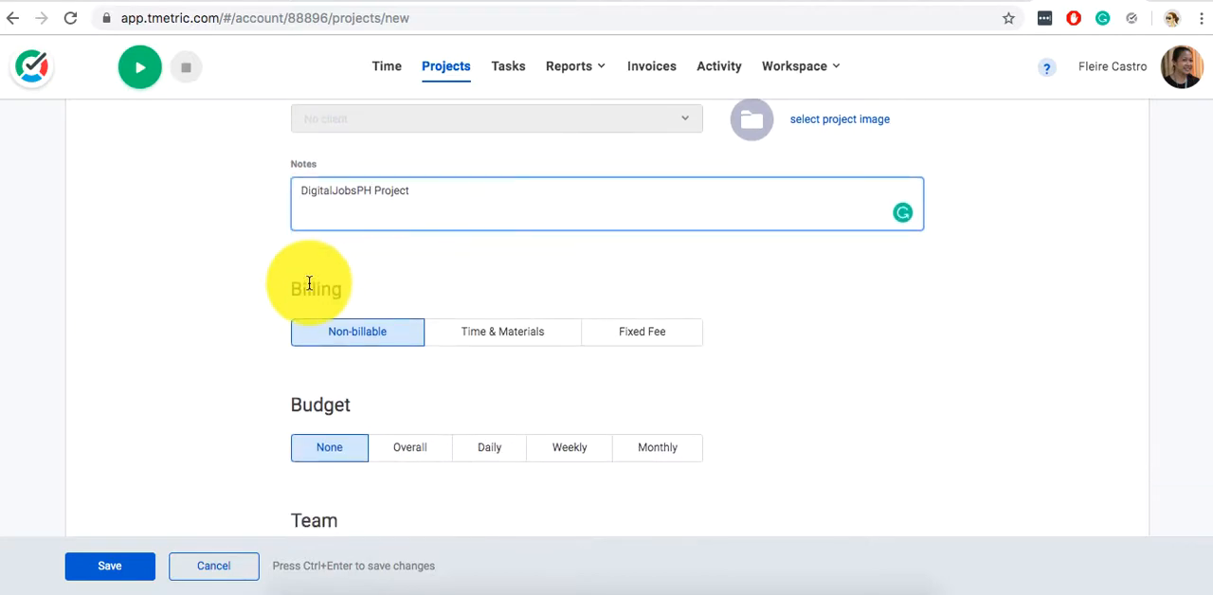
scroll(309, 283, "up", 1)
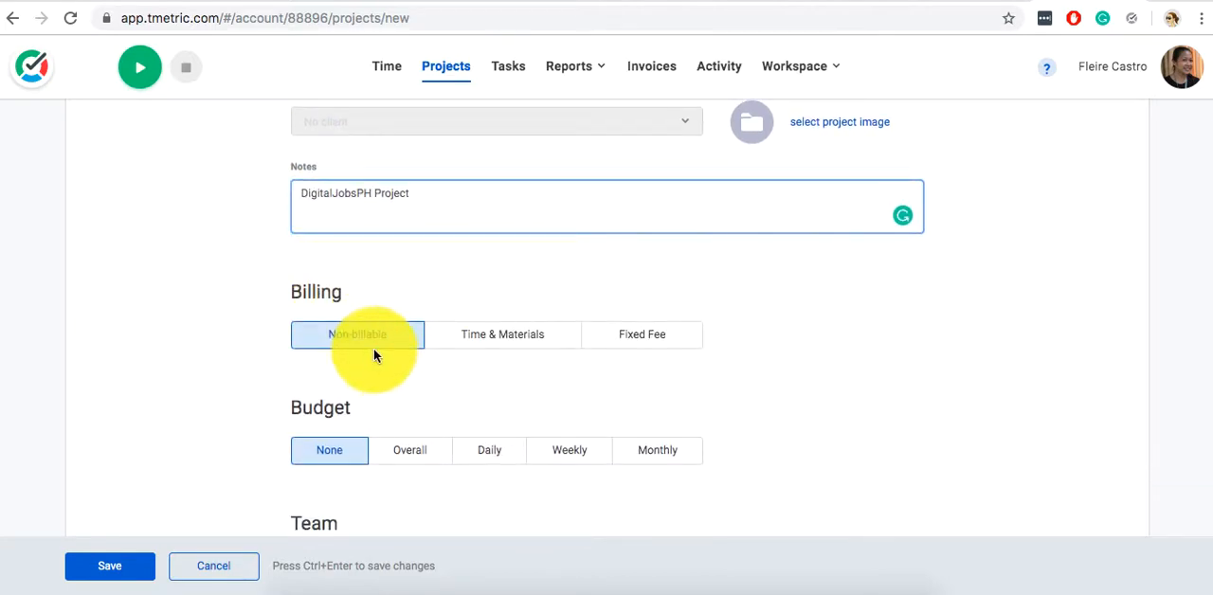
scroll(370, 360, "down", 1)
scroll(370, 365, "down", 1)
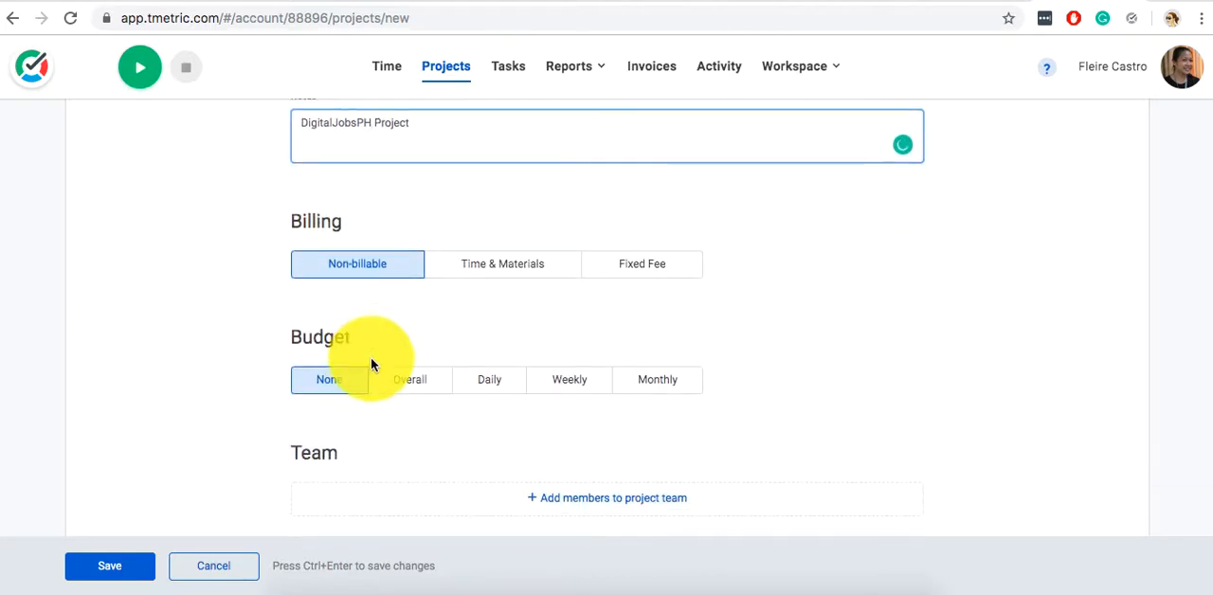
scroll(371, 365, "up", 1)
scroll(371, 365, "down", 2)
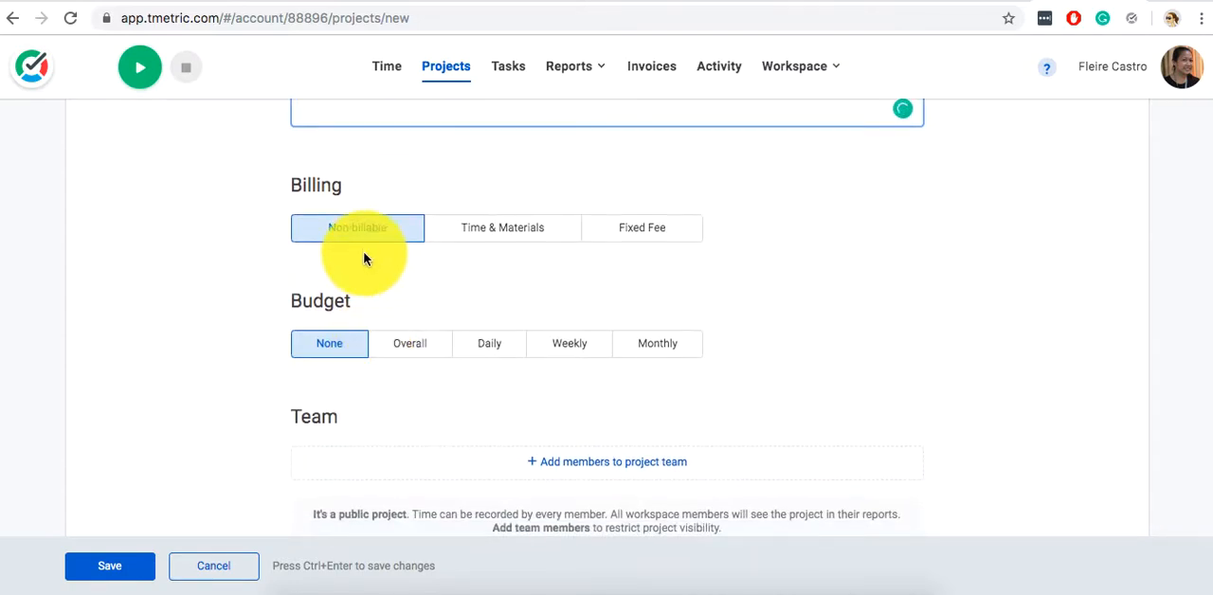
scroll(363, 251, "down", 1)
scroll(406, 379, "up", 2)
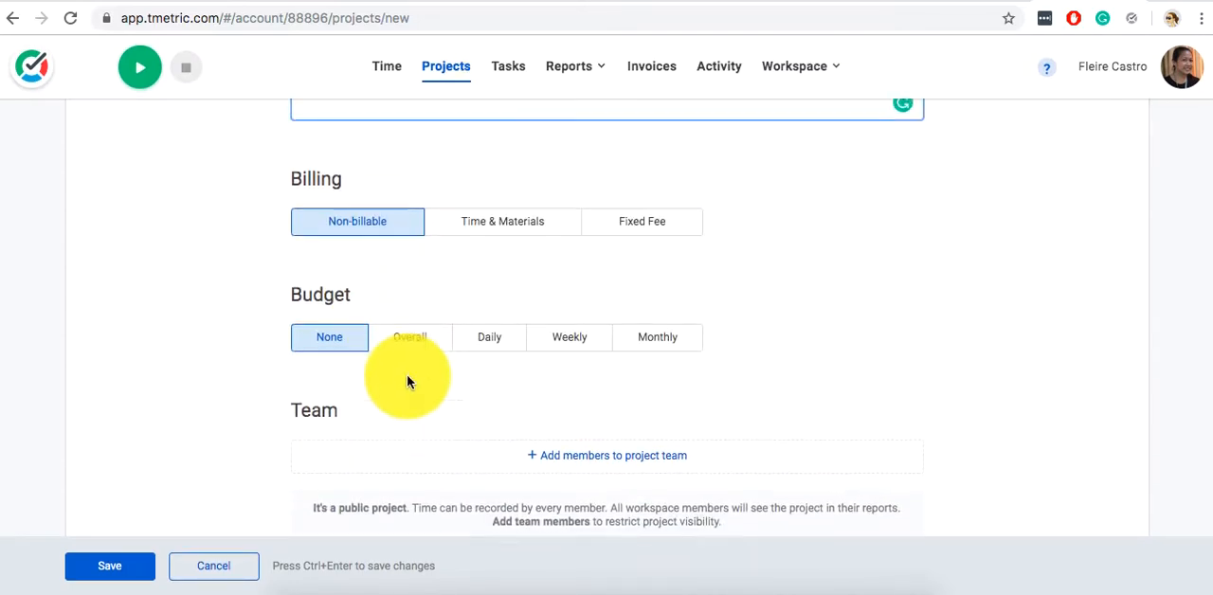
Save the new project as Non-billable with no budget and no team members.
scroll(406, 379, "down", 1)
scroll(406, 379, "up", 2)
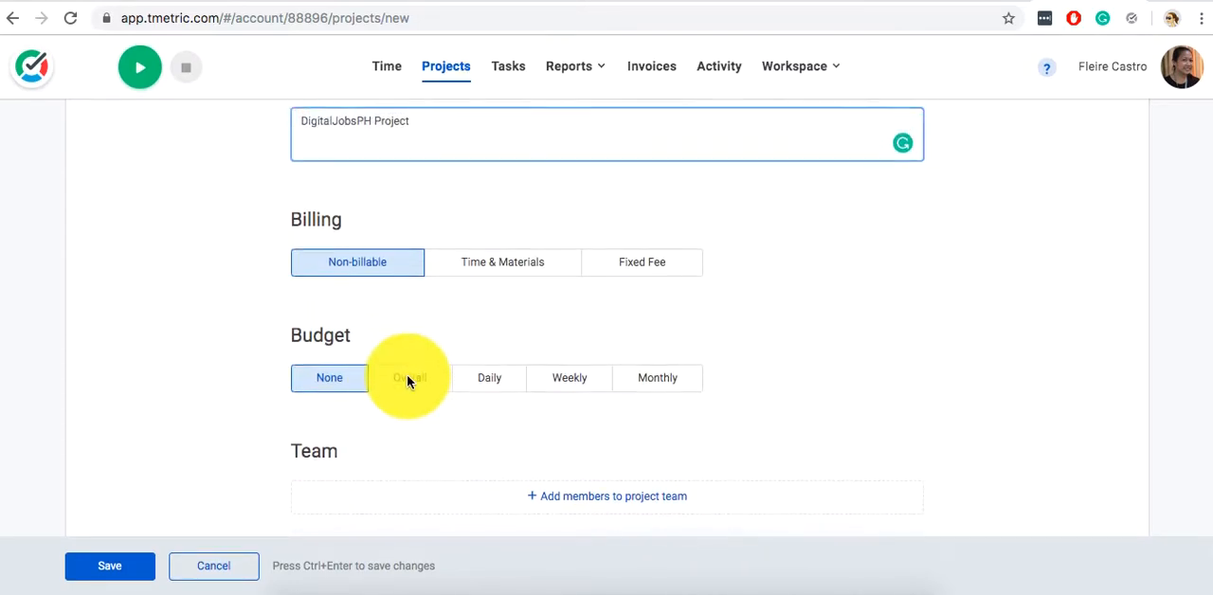
scroll(407, 379, "down", 3)
scroll(407, 379, "up", 1)
scroll(407, 379, "up", 3)
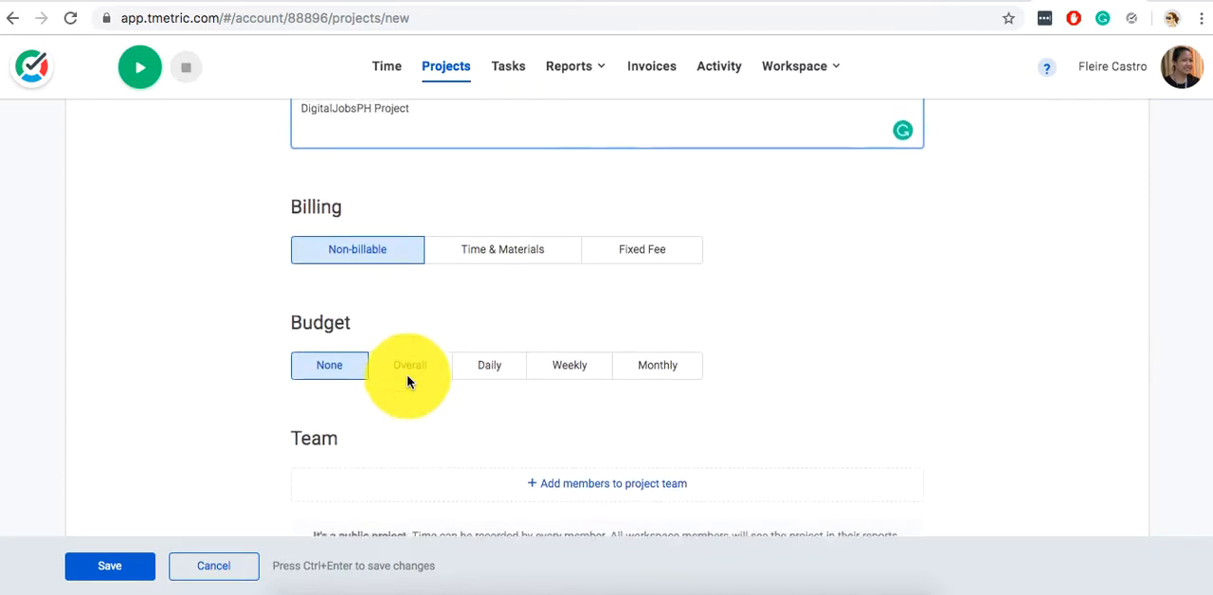
left_click(141, 568)
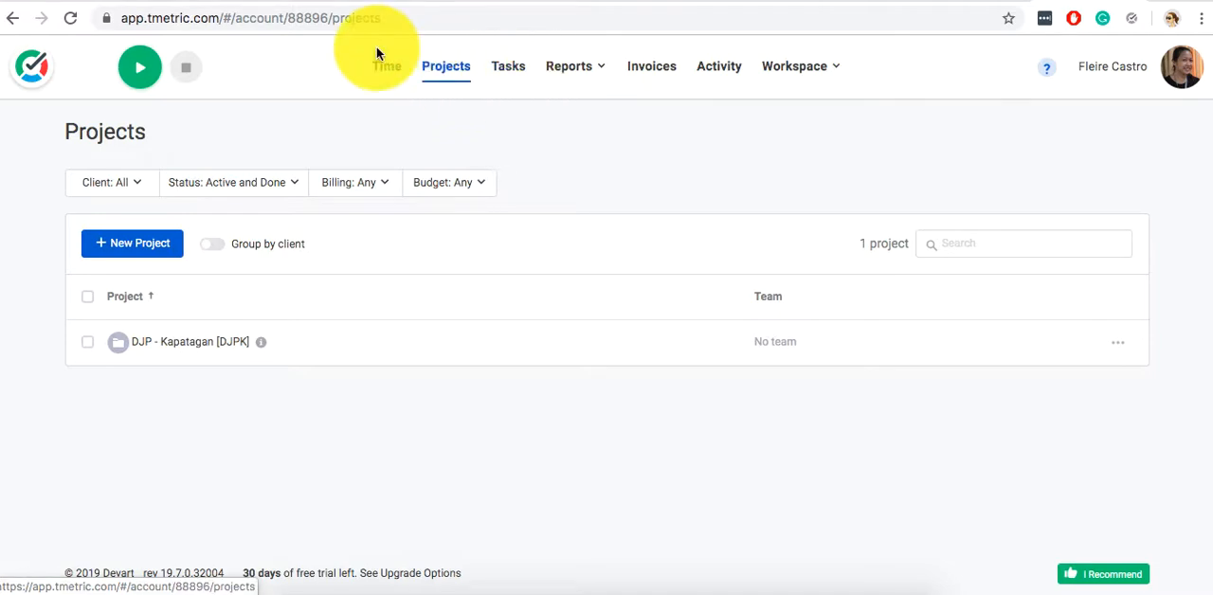
Go to the Tasks section and select the "DJP - Kapatagan" project in the project filter.
left_click(509, 73)
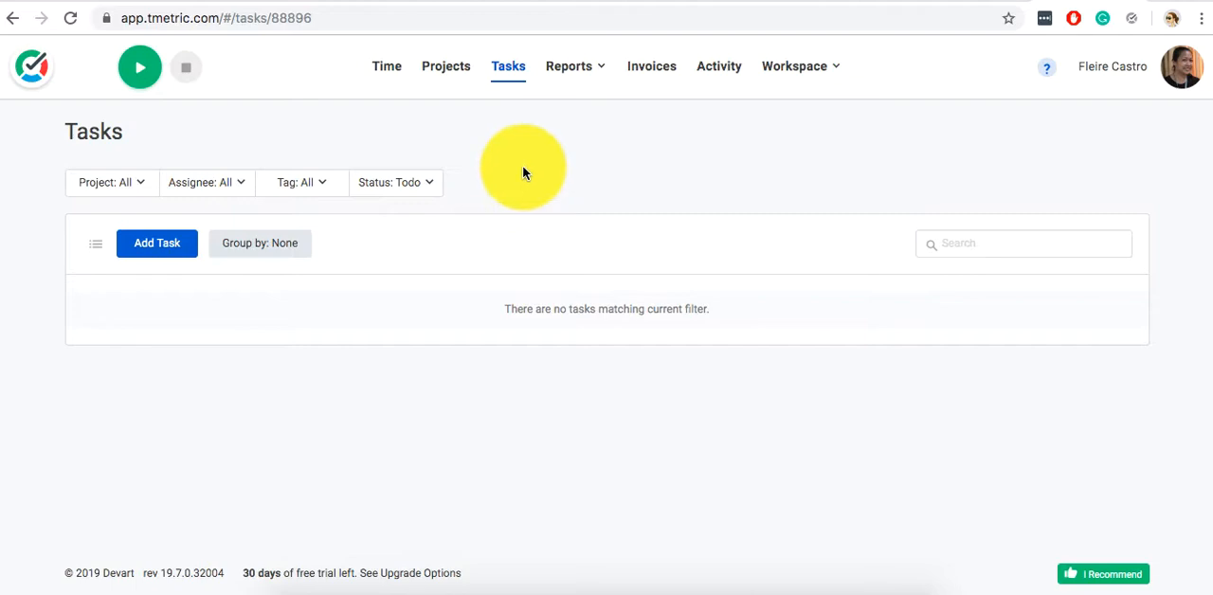
left_click(136, 185)
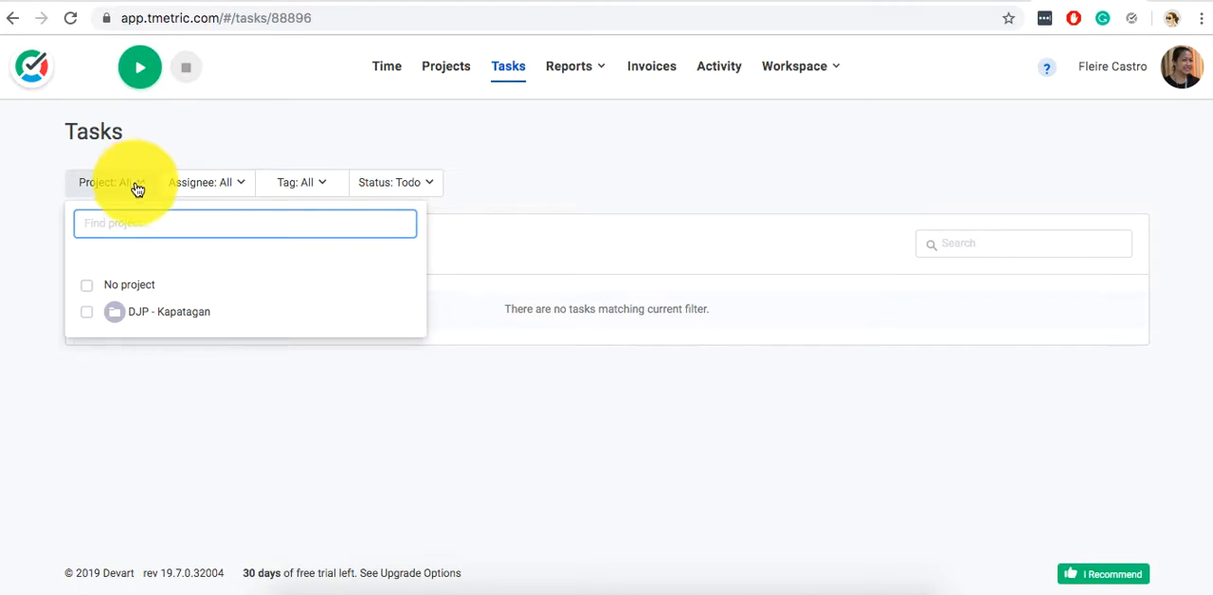
left_click(193, 321)
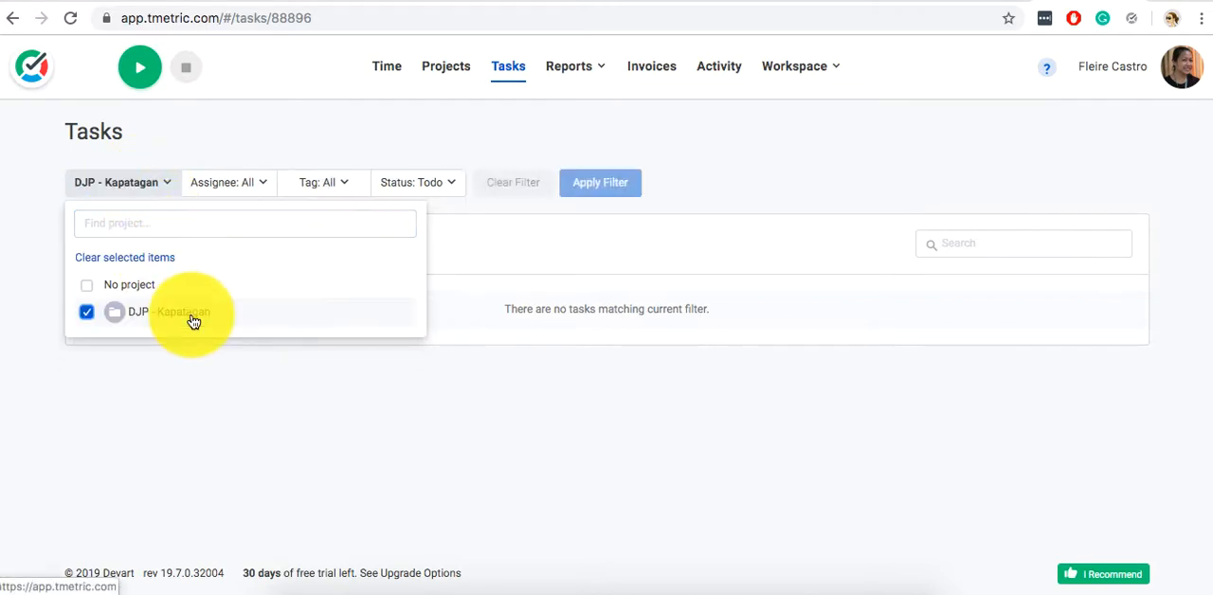
left_click(594, 227)
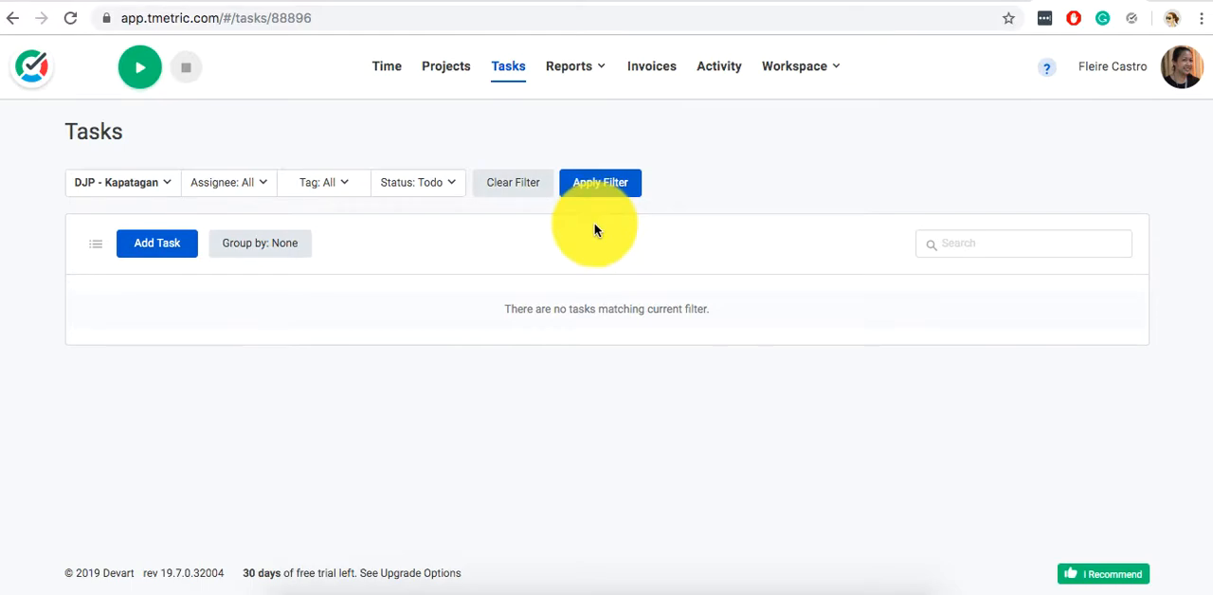
Switch to the Basecamp to-dos, open "Task 1: Brand Fascination Profile" and copy its title.
left_click(425, 1)
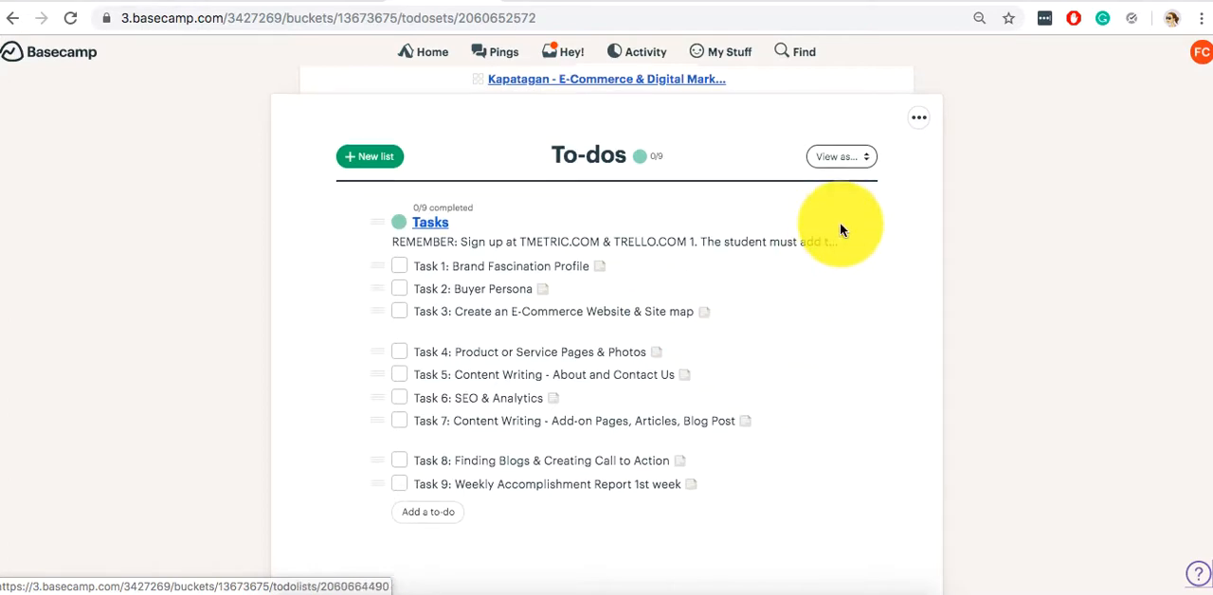
scroll(839, 223, "down", 1)
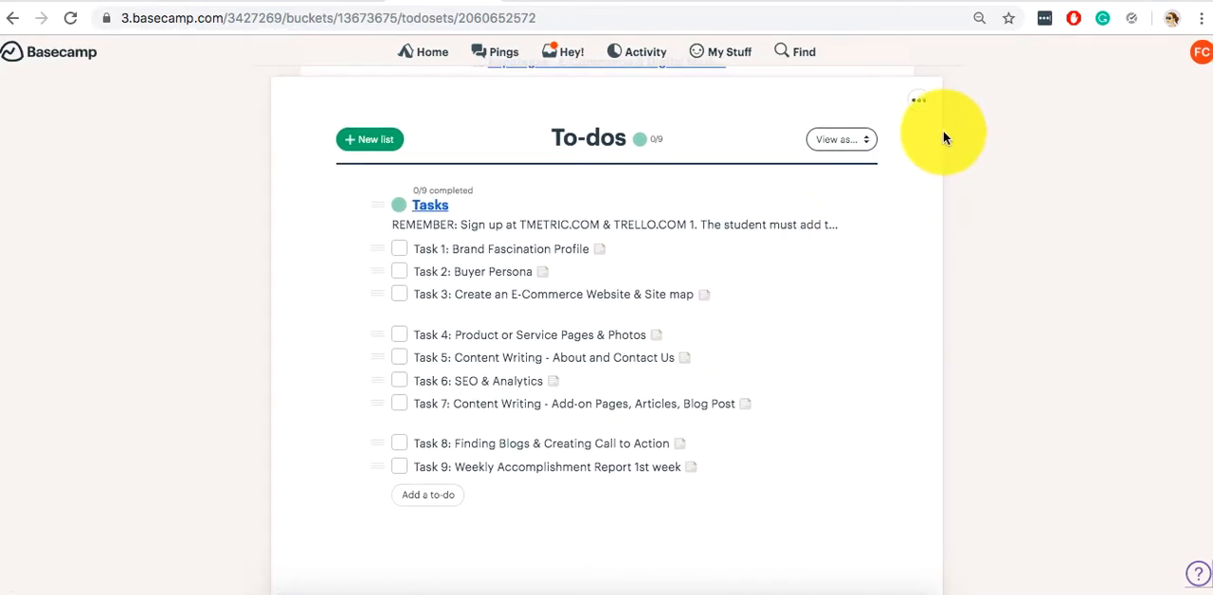
scroll(938, 136, "down", 2)
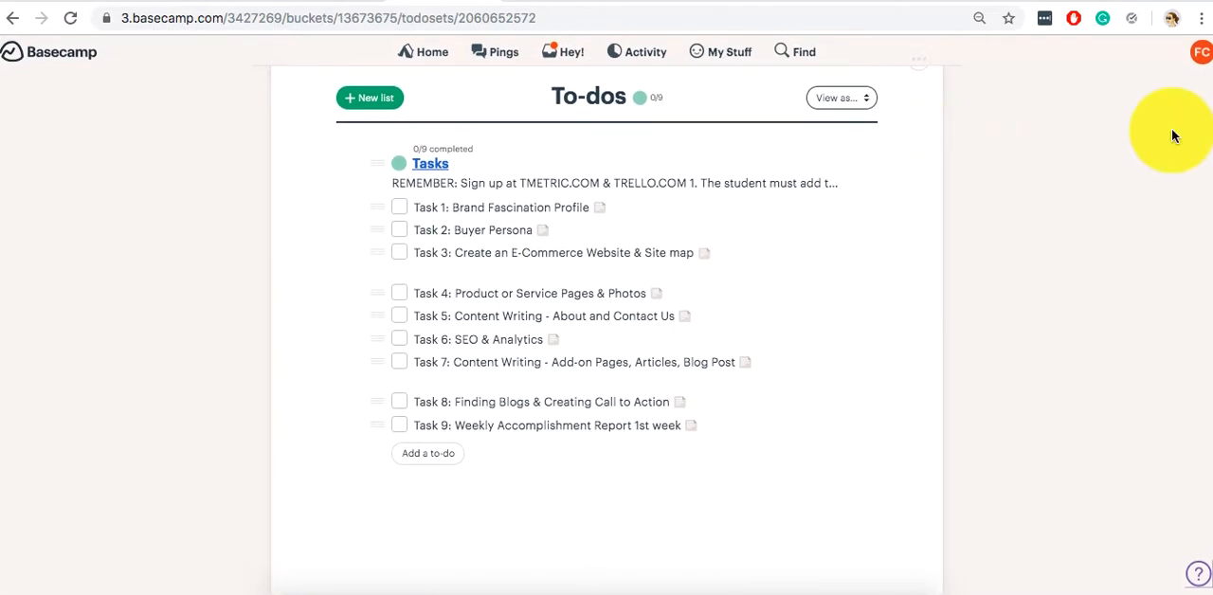
left_click(1080, 1)
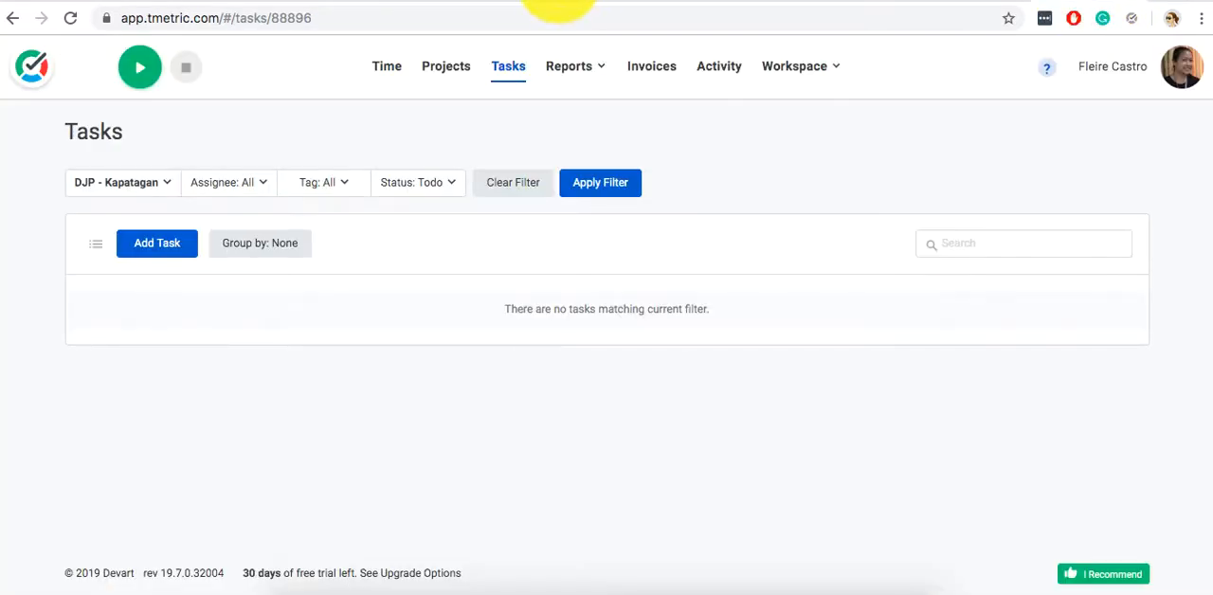
left_click(448, 1)
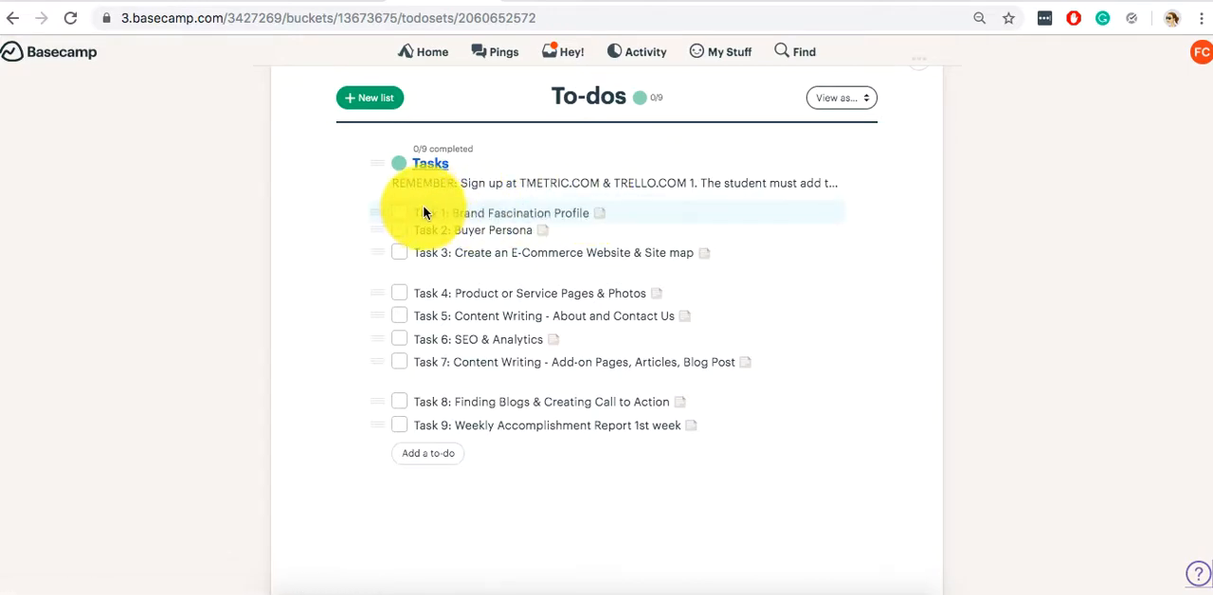
left_click(478, 211)
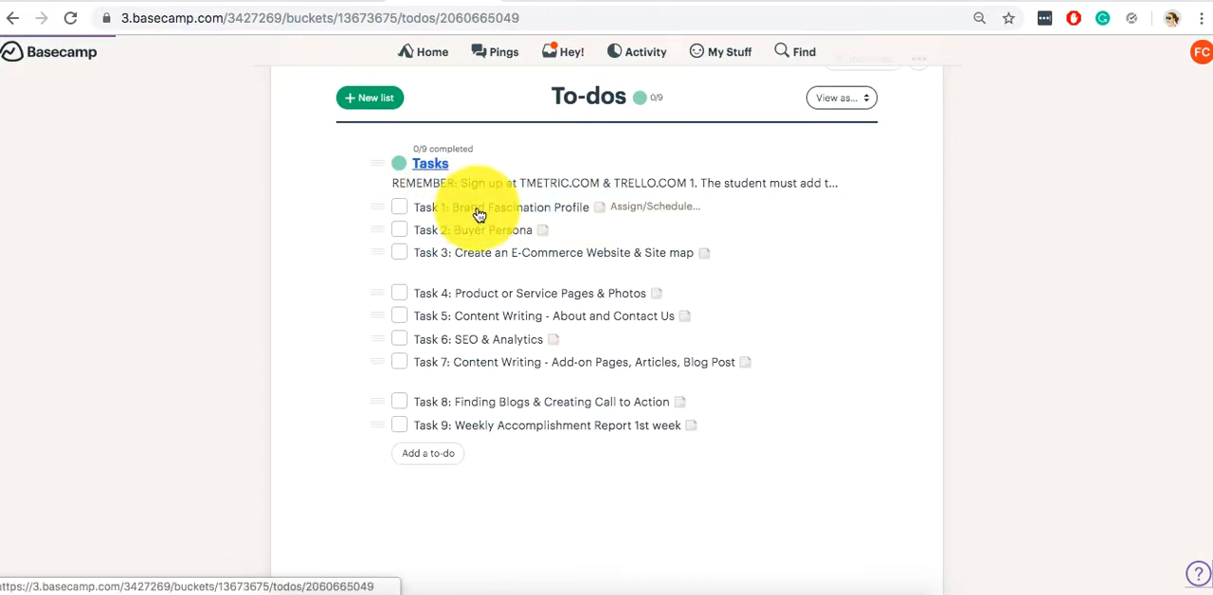
left_click_drag(835, 176, 490, 173)
key("ctrl+c")
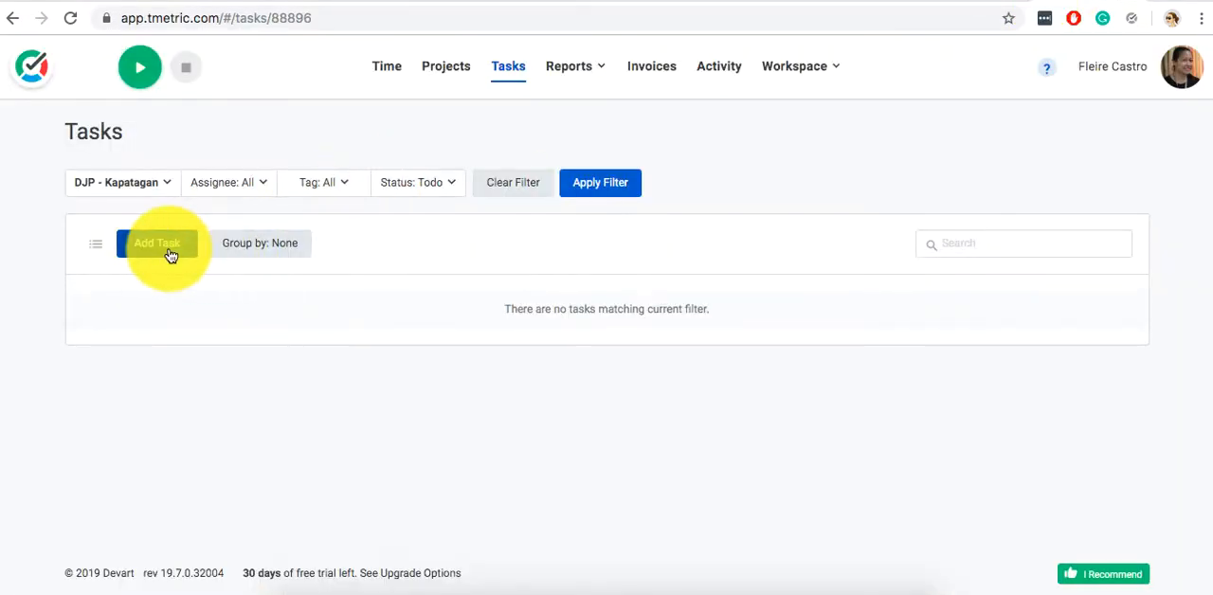
Switch to TMetric and start a new task described as "Task 1: Brand Fascination Profile".
left_click(171, 254)
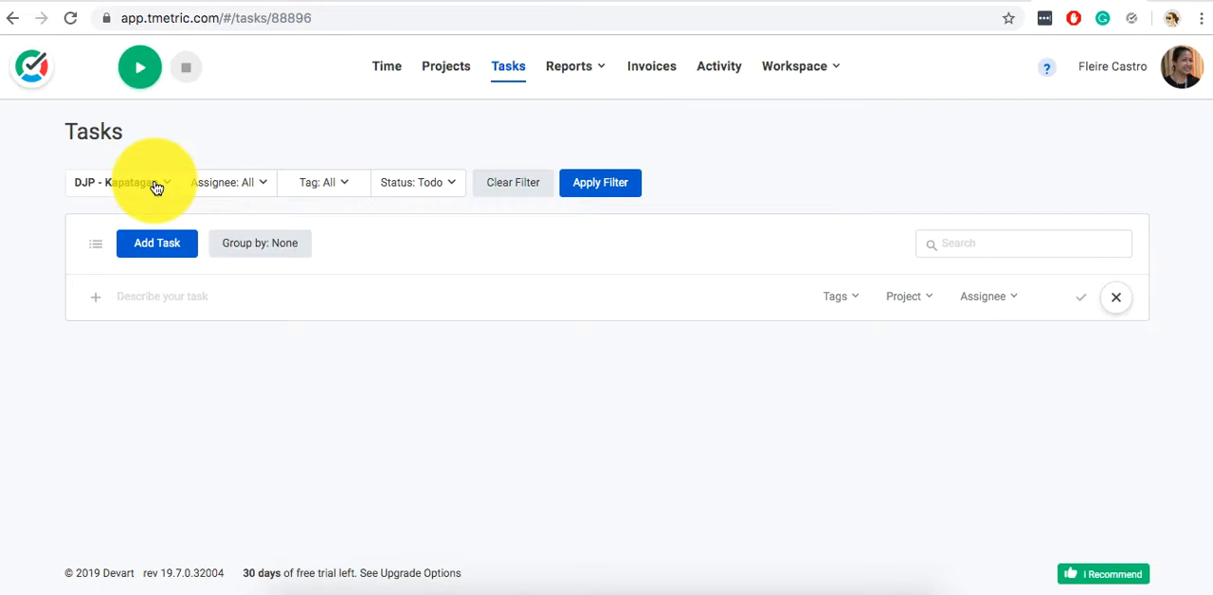
left_click(211, 295)
key("ctrl+v")
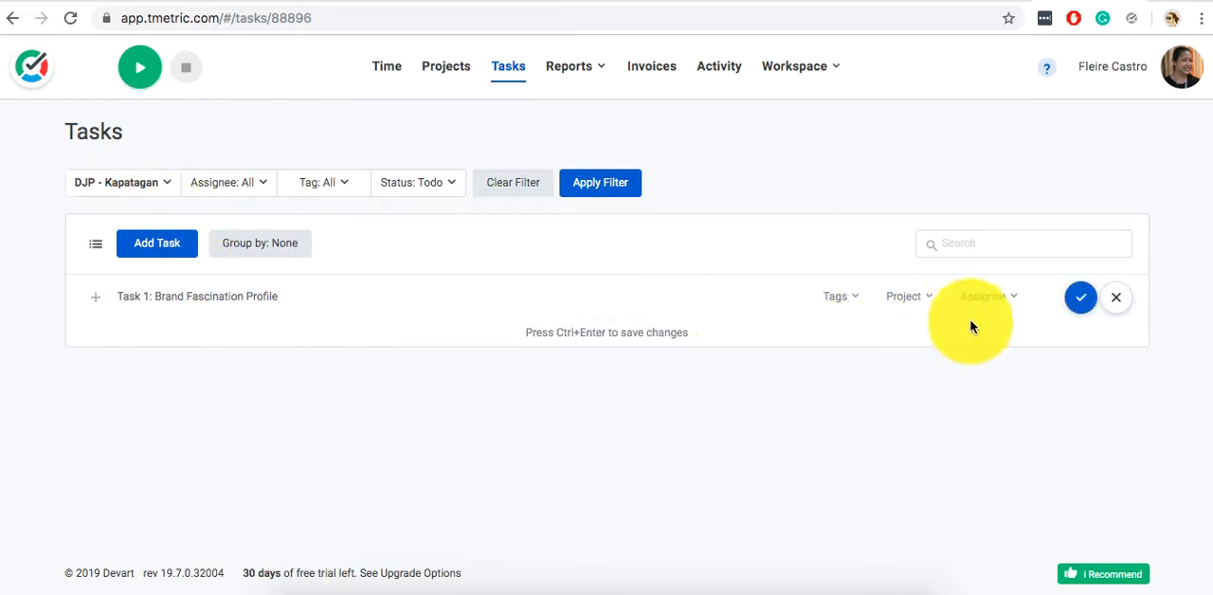
Put the new task in the "DJP - Kapatagan" project, assign it to the account owner and save it.
left_click(909, 303)
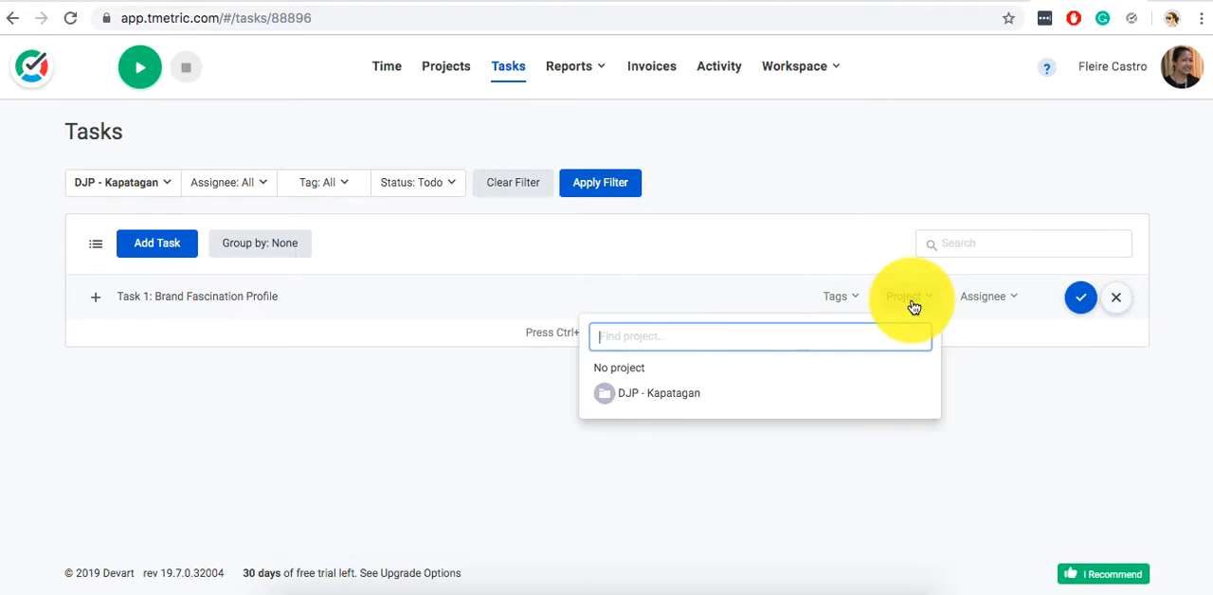
left_click(682, 399)
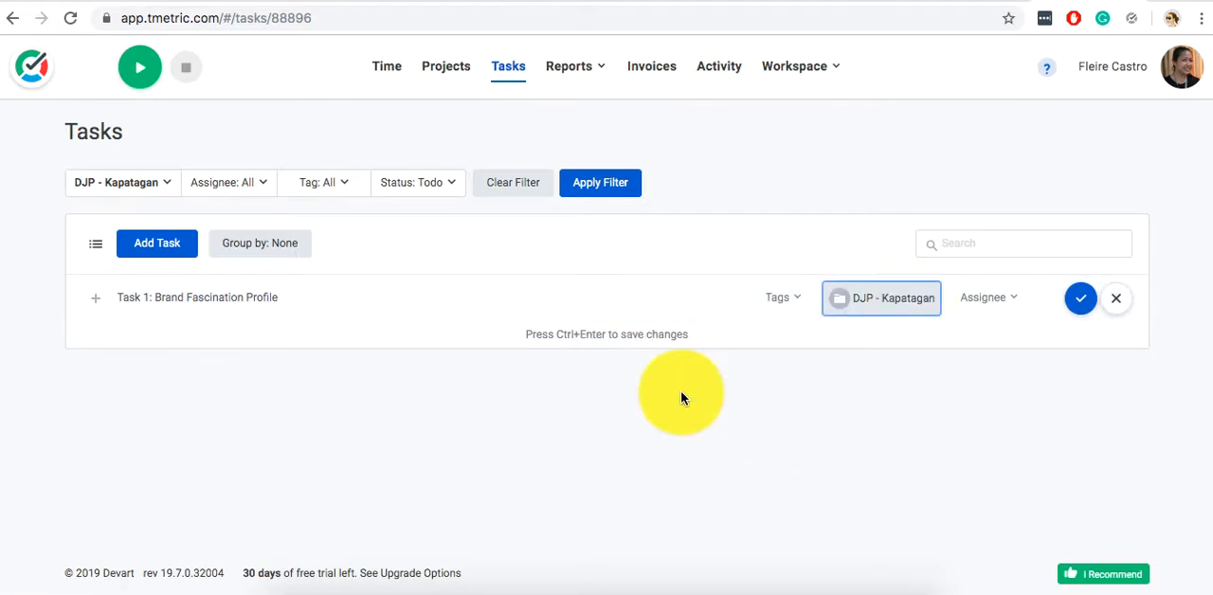
left_click(973, 315)
left_click(730, 406)
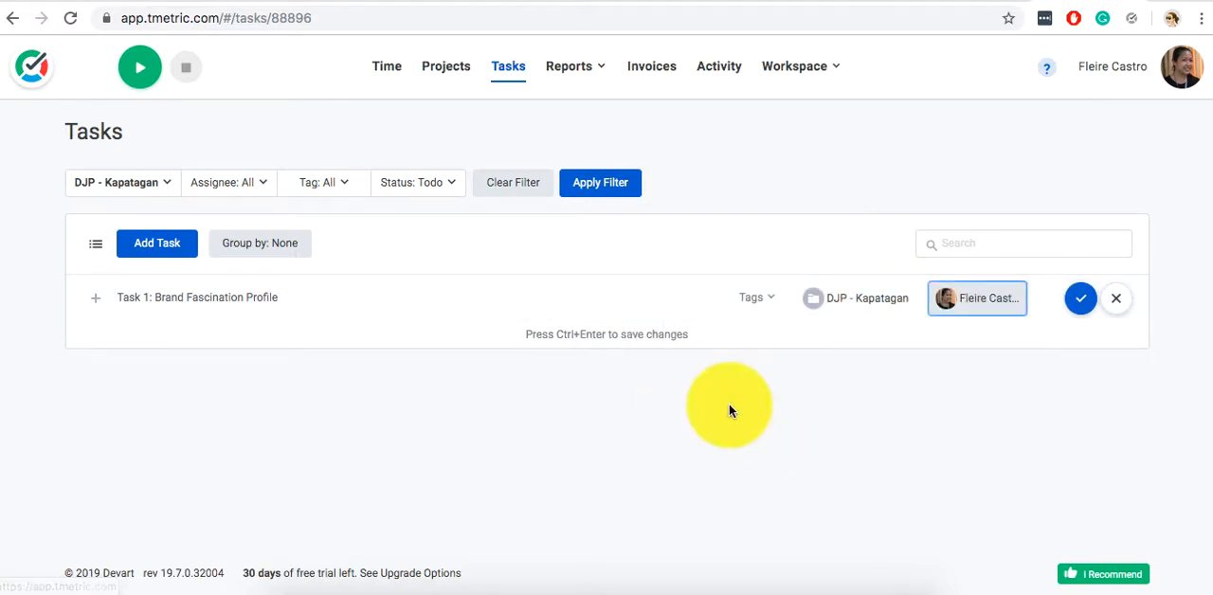
left_click(1081, 300)
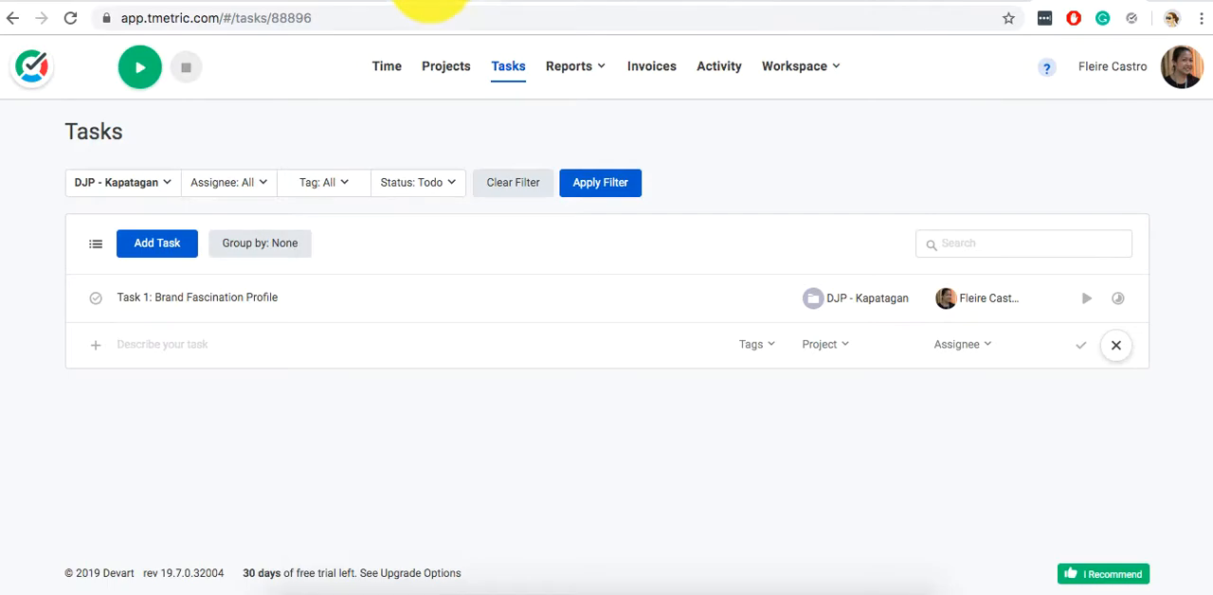
Switch to Basecamp and return from the open task page to the To-dos list.
left_click(429, 4)
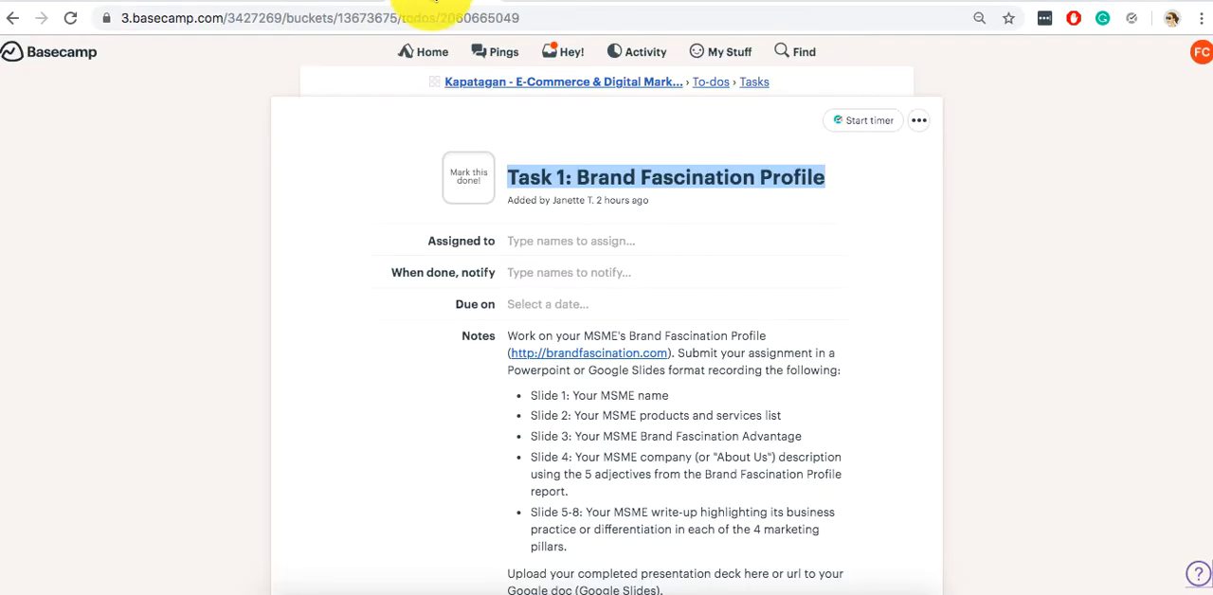
left_click(19, 15)
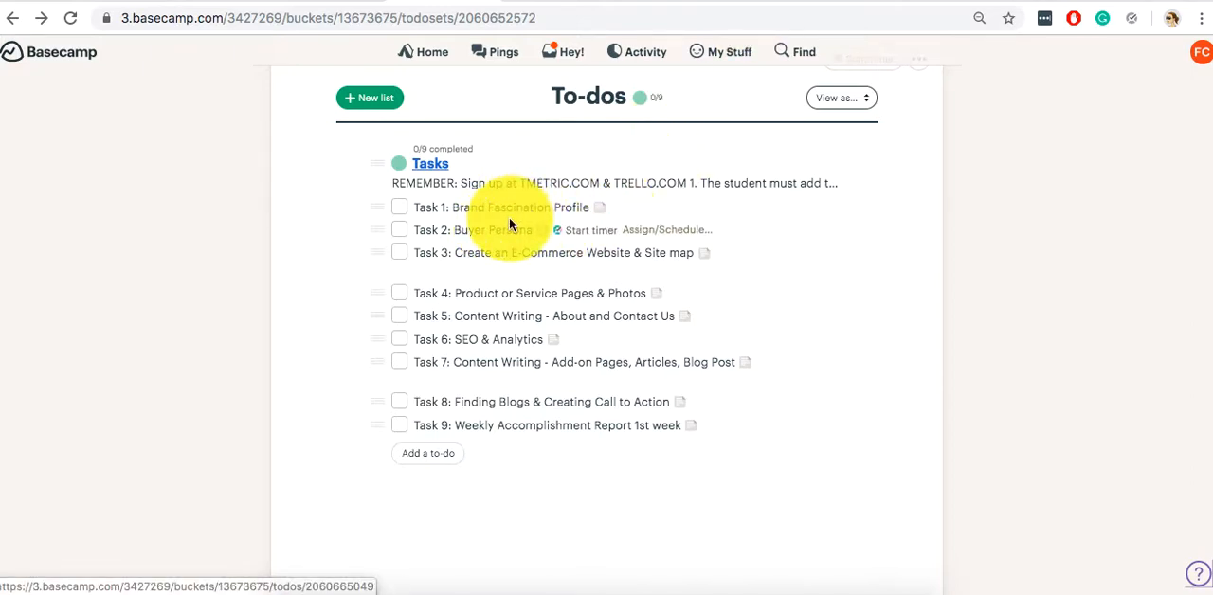
left_click(635, 2)
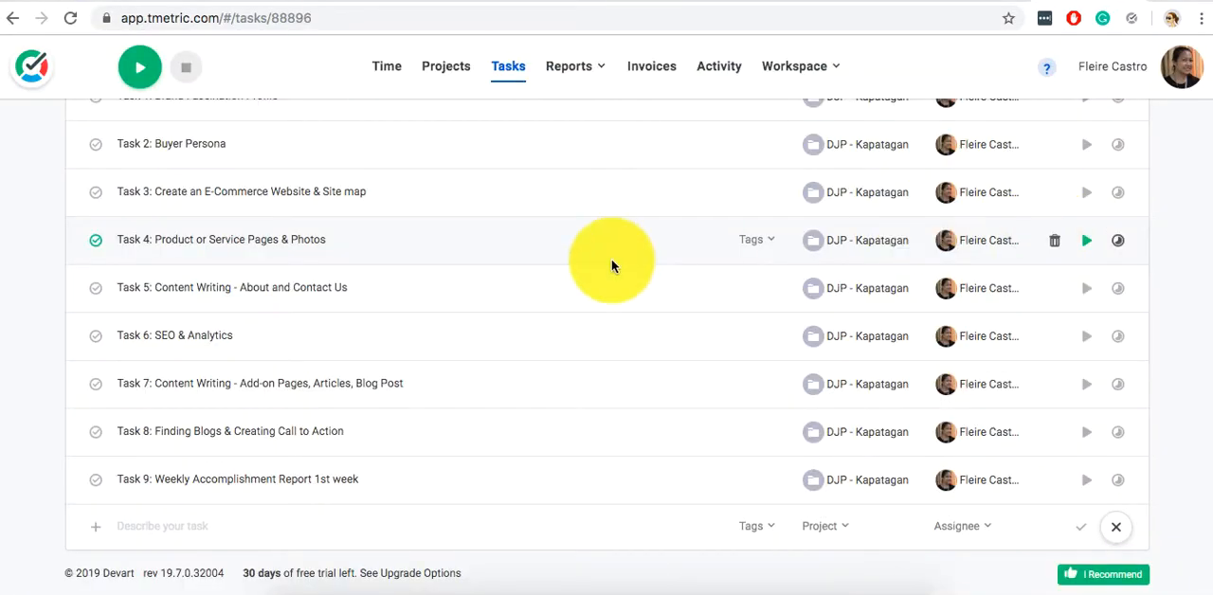
scroll(611, 263, "up", 5)
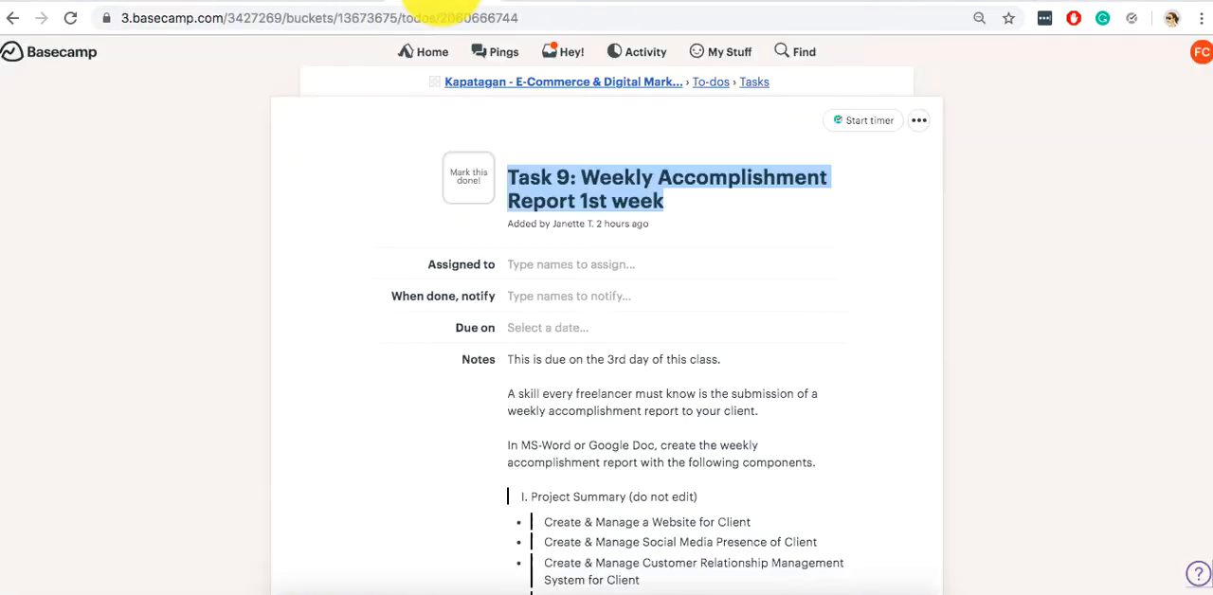
left_click(12, 18)
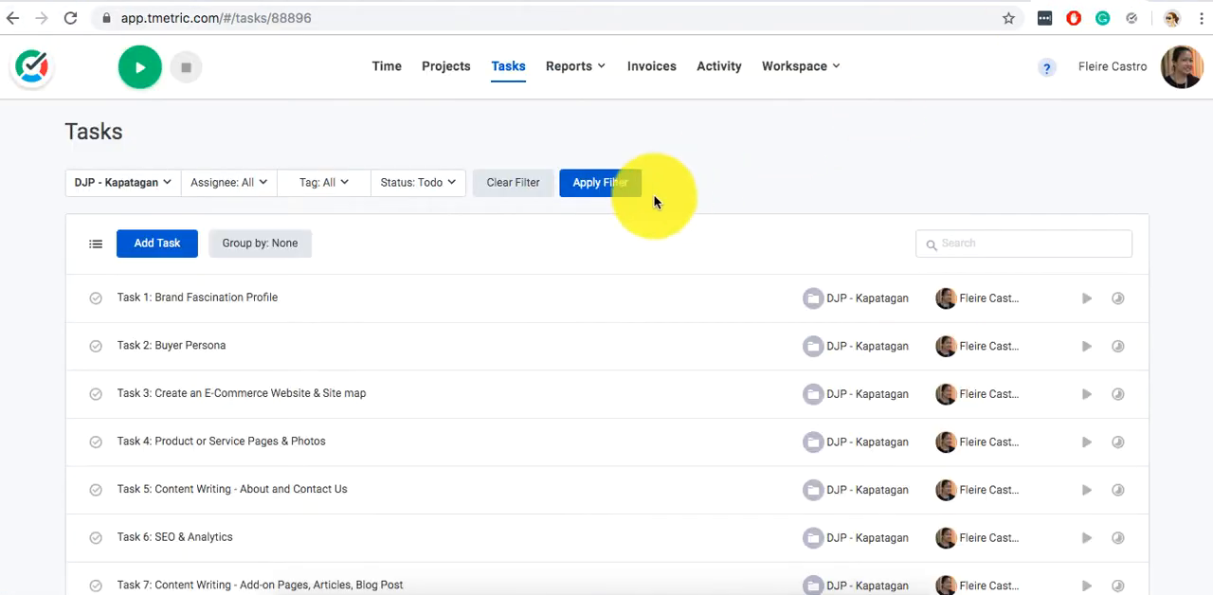
Switch to TMetric and review the project's task list from Task 1 to Task 9.
left_click(627, 196)
scroll(626, 196, "down", 1)
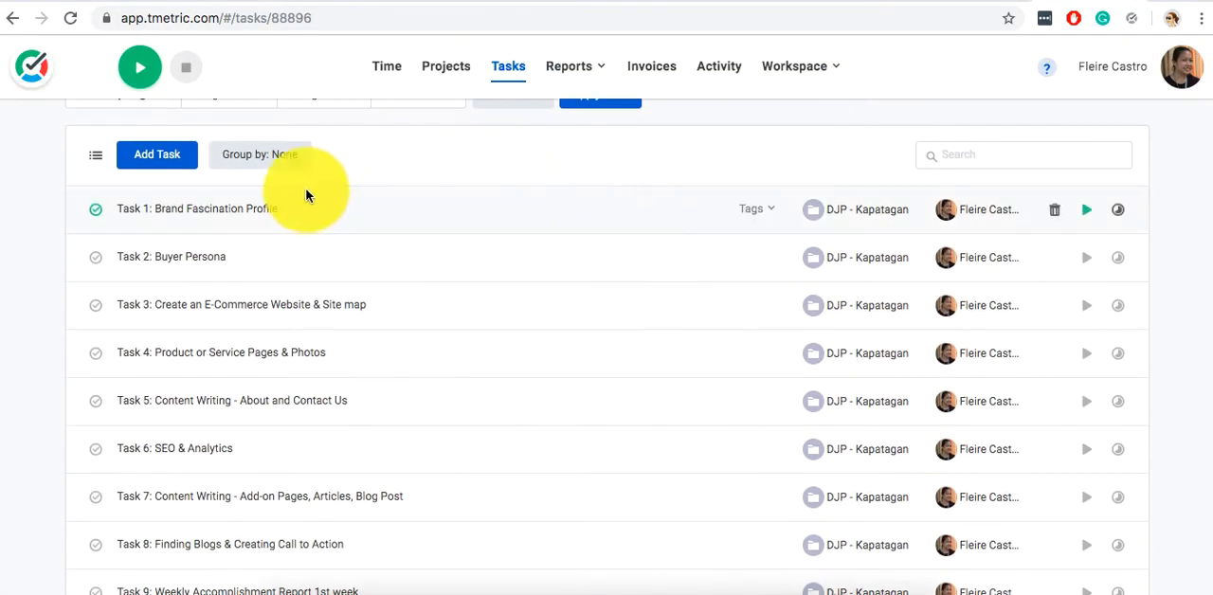
scroll(173, 222, "down", 3)
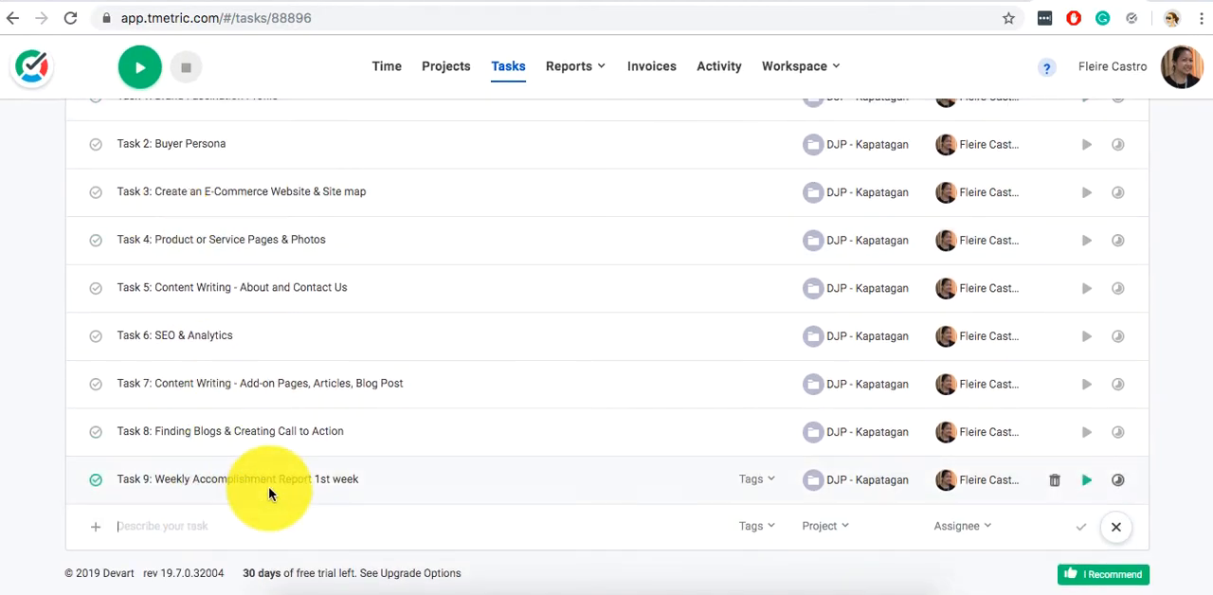
scroll(268, 491, "up", 4)
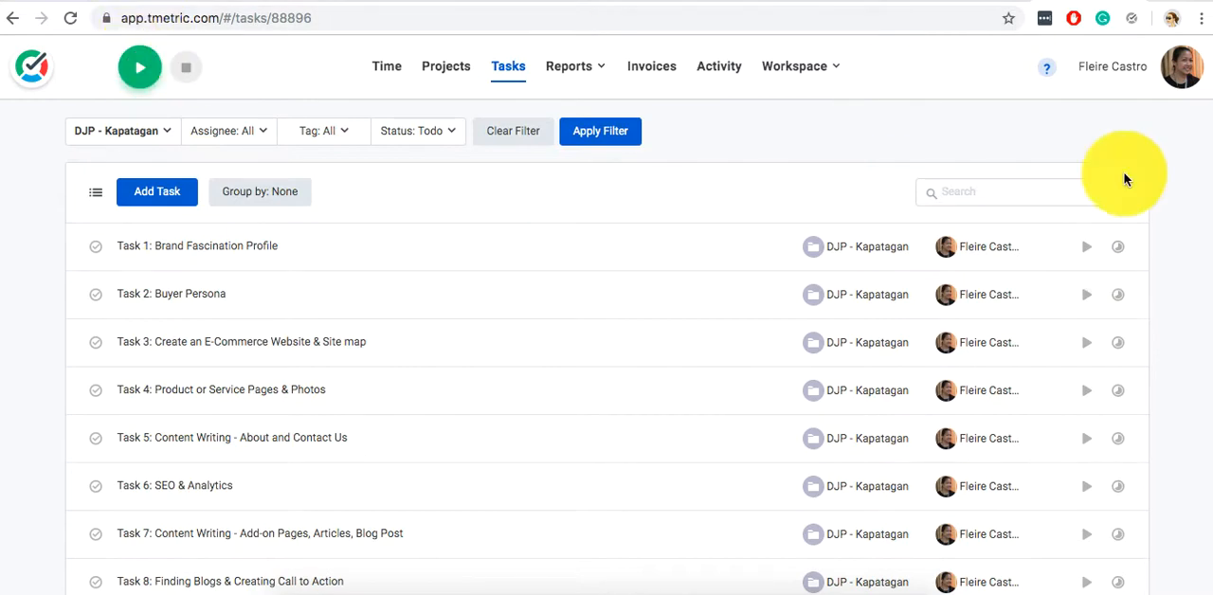
Start the timer for "Task 1: Brand Fascination Profile" and stop it again to record a time entry.
left_click(1084, 250)
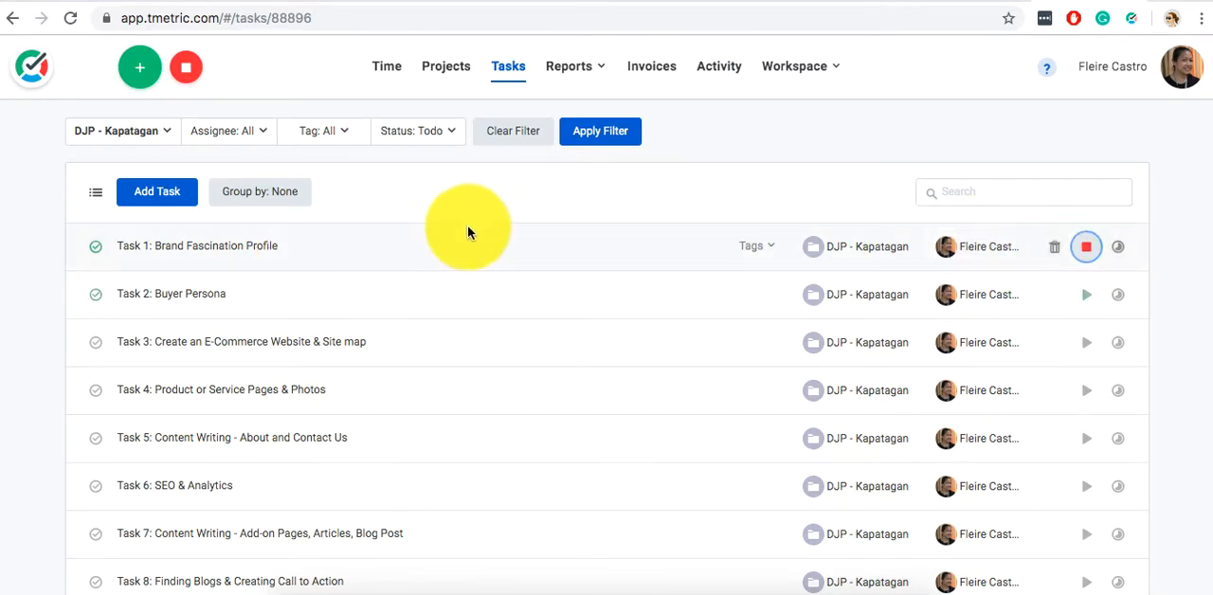
left_click(95, 247)
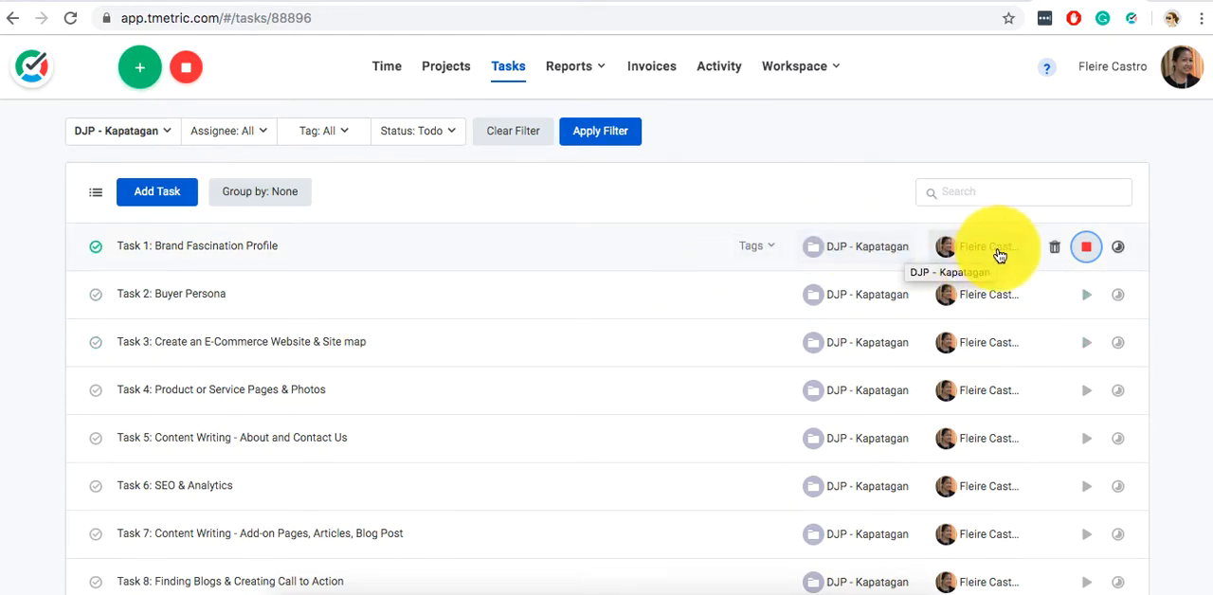
left_click(1089, 247)
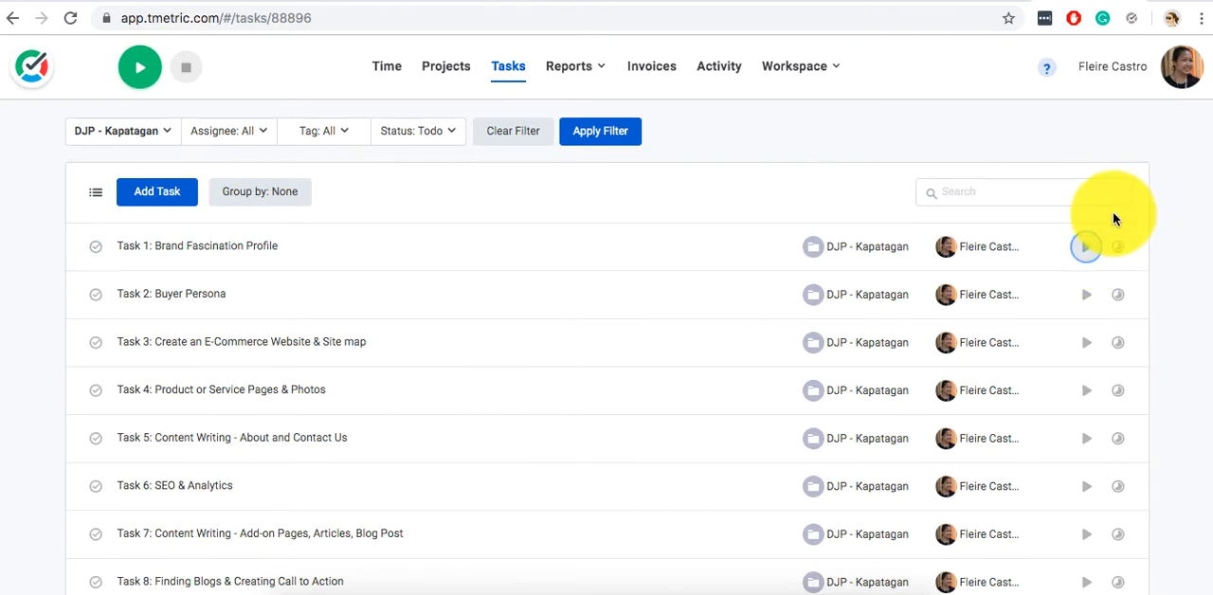
Check the recorded entry on the Time page and review the Tasks and Projects pages.
left_click(393, 72)
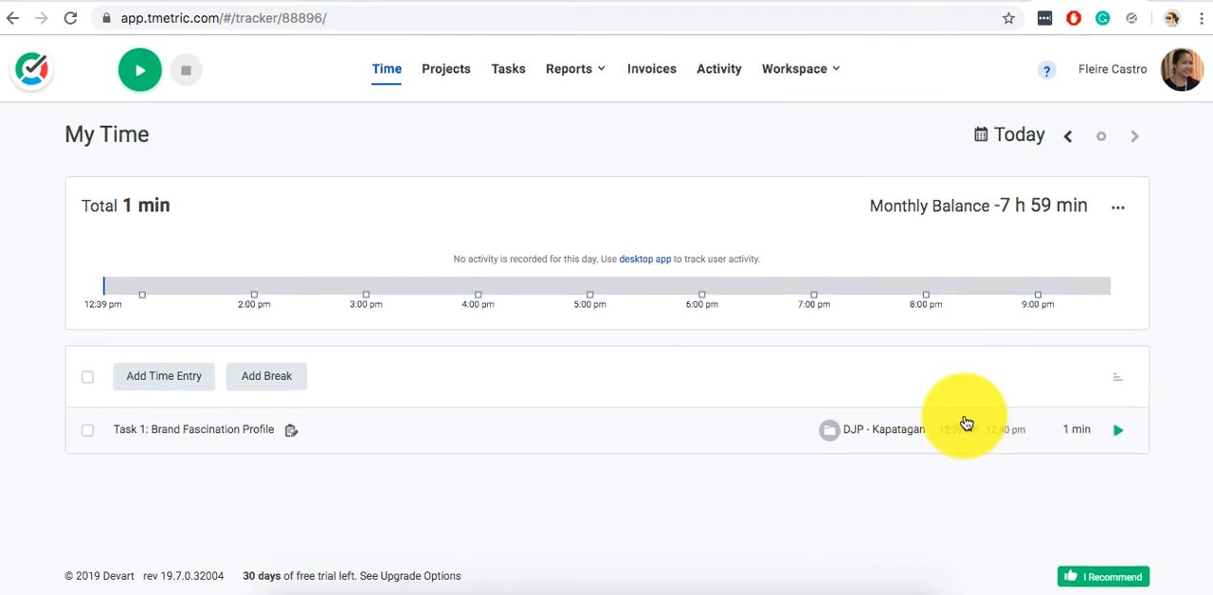
left_click(511, 79)
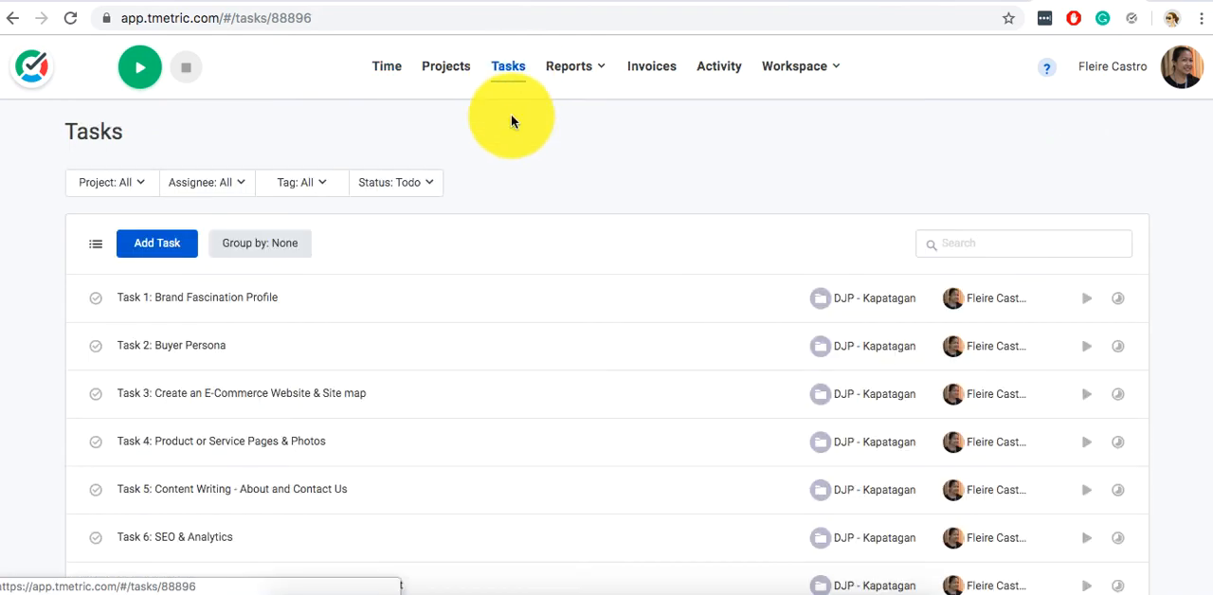
scroll(509, 179, "down", 1)
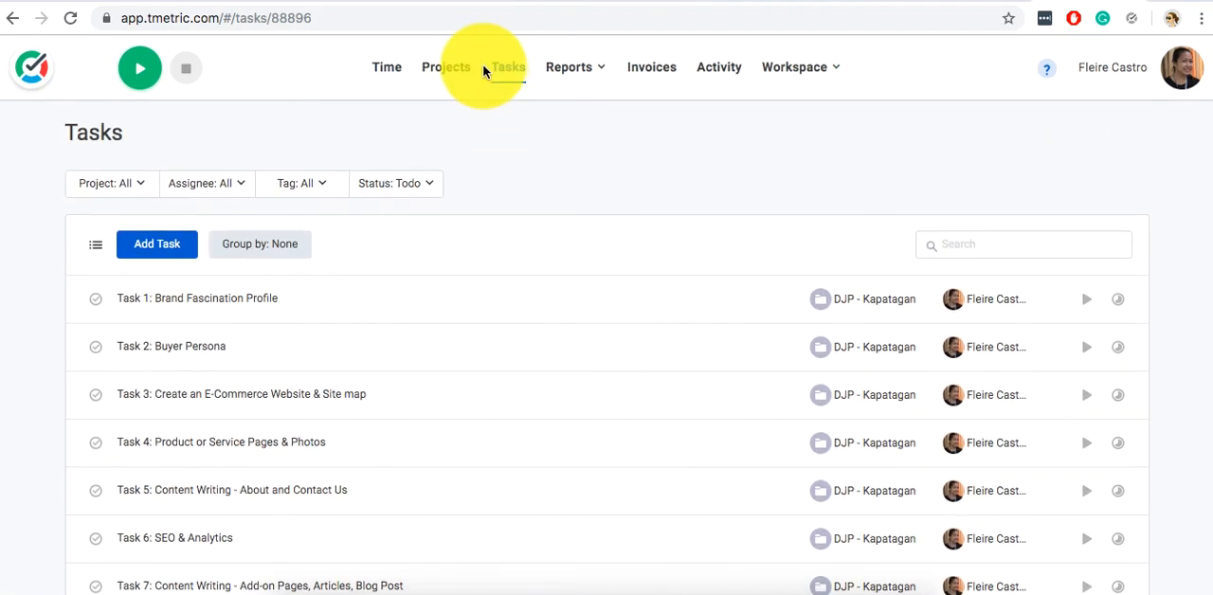
left_click(462, 68)
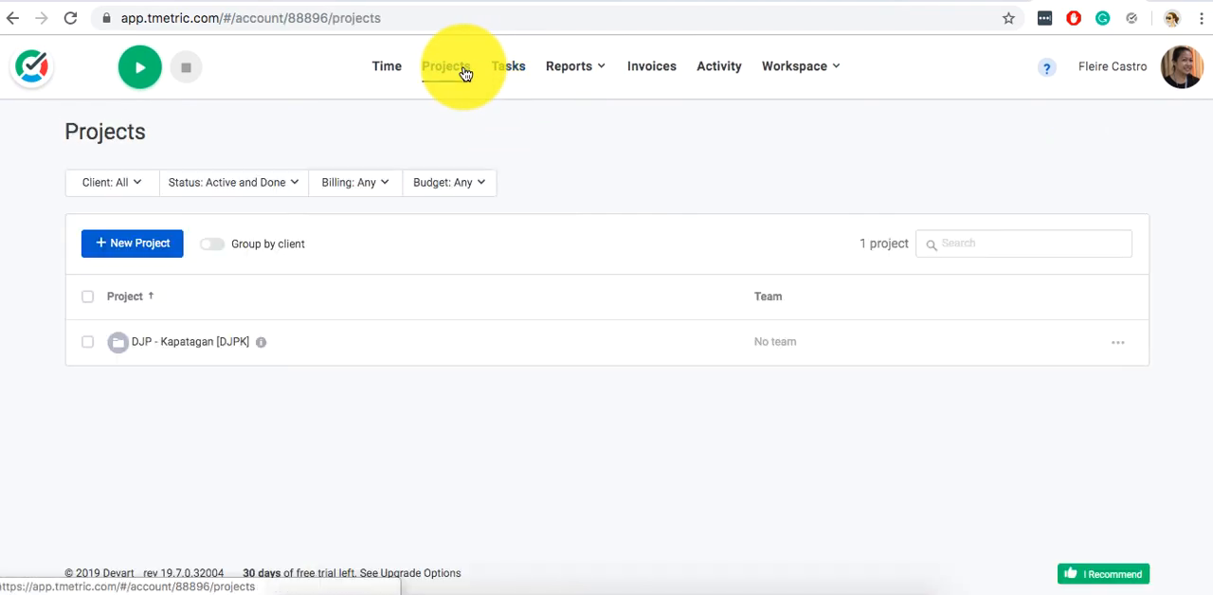
left_click(375, 72)
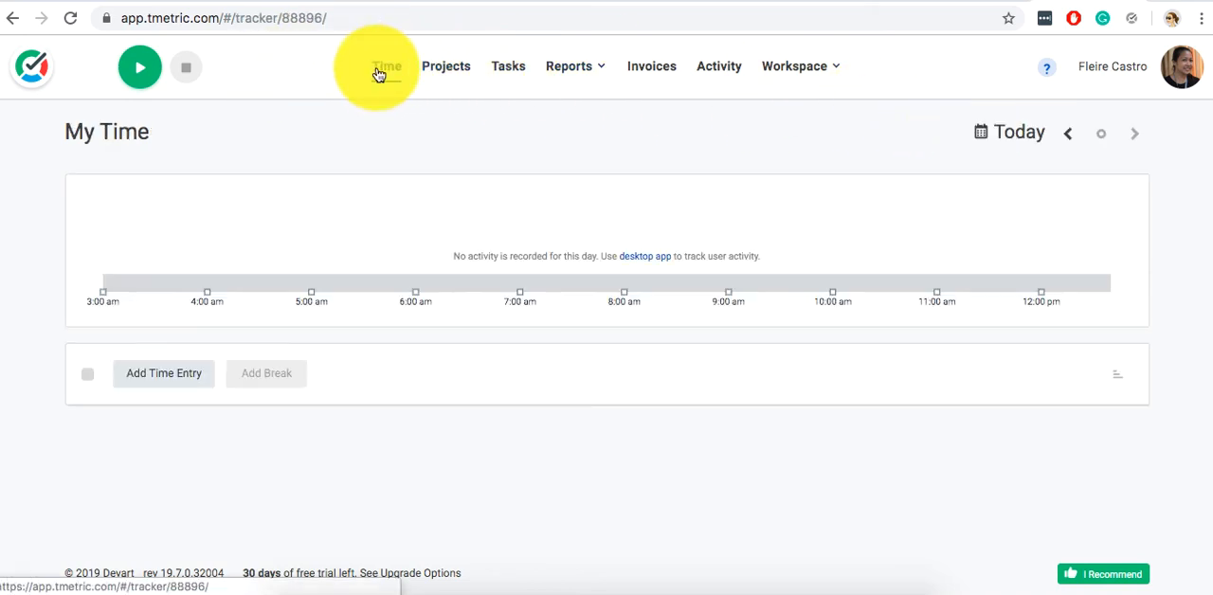